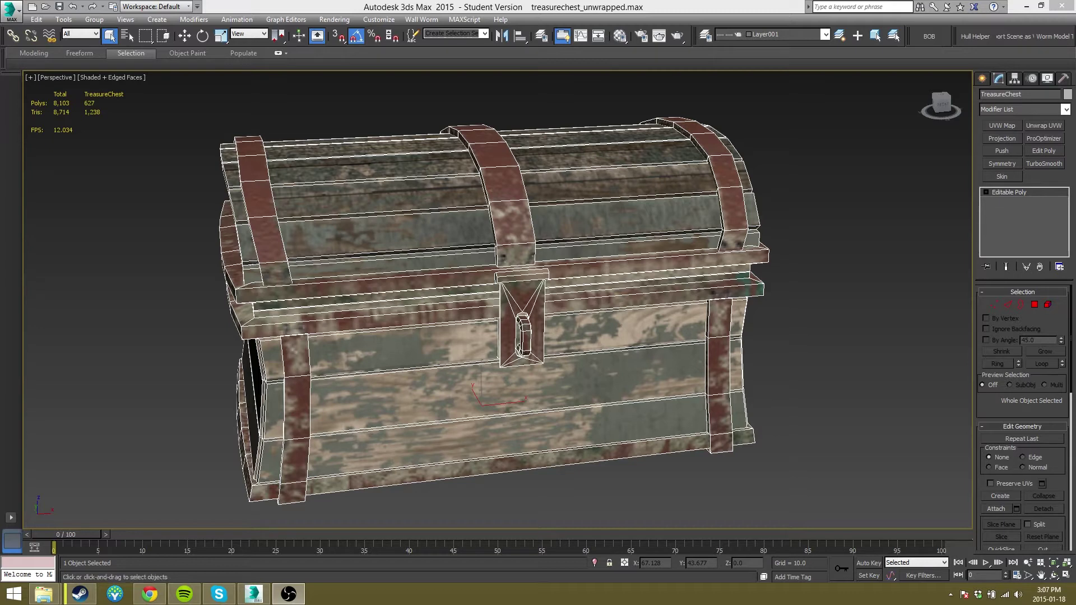
Rename the chest object to the all-lowercase name "treasurechest".
{"action": "left_click", "coordinate": [632, 233]}
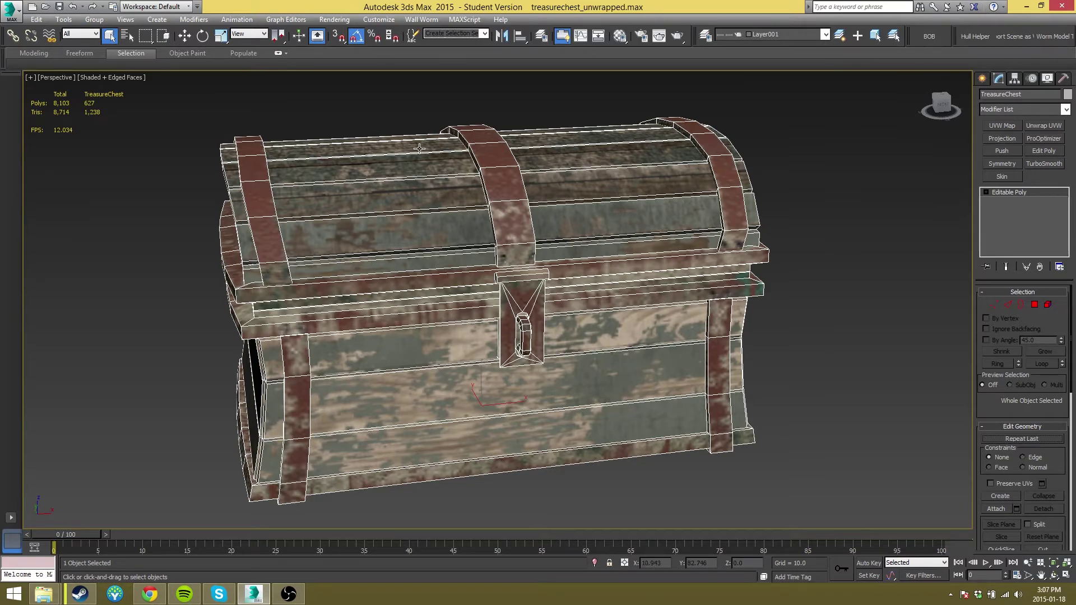
{"action": "left_click", "coordinate": [1035, 96]}
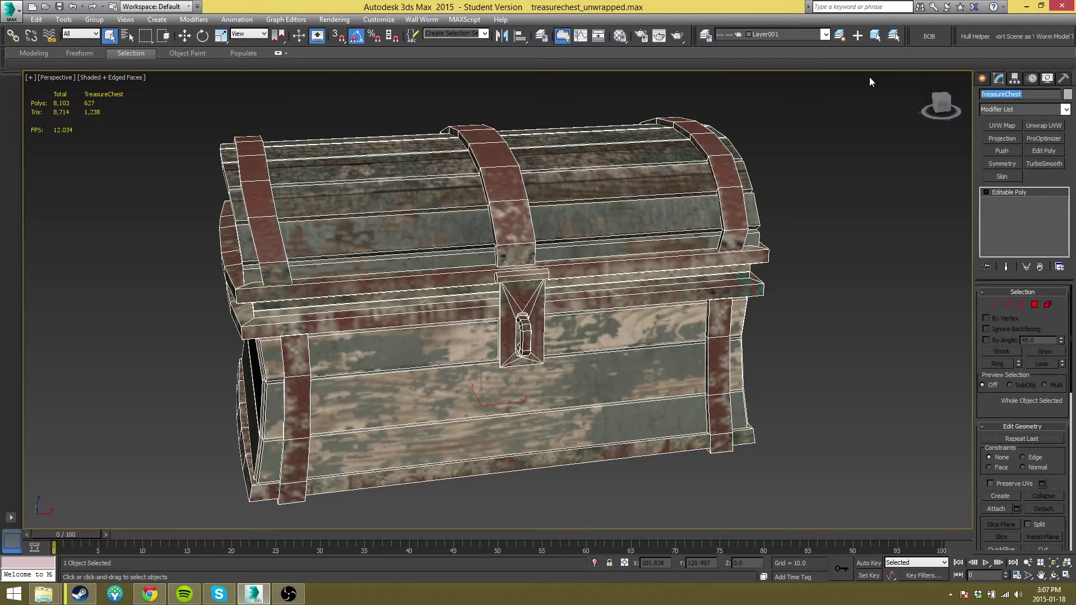
{"action": "type", "text": "treasurechest"}
{"action": "key", "text": "Return"}
Examine the chesttex material's name, shader parameters and diffuse, specular, glossiness and bump maps in the Material Editor, and close it.
{"action": "key", "text": "m"}
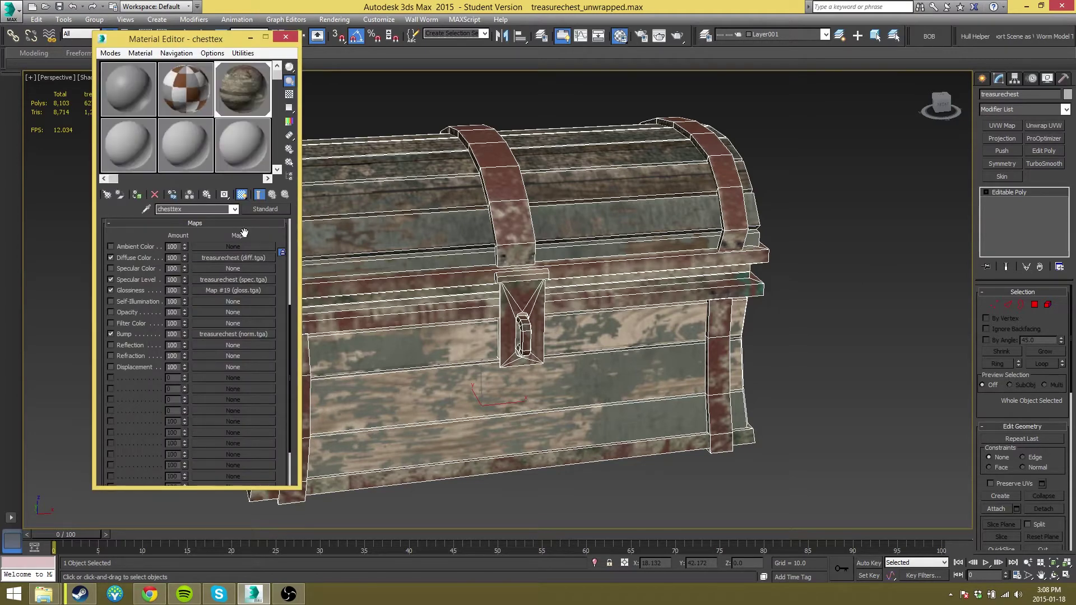
{"action": "left_click", "coordinate": [1020, 94]}
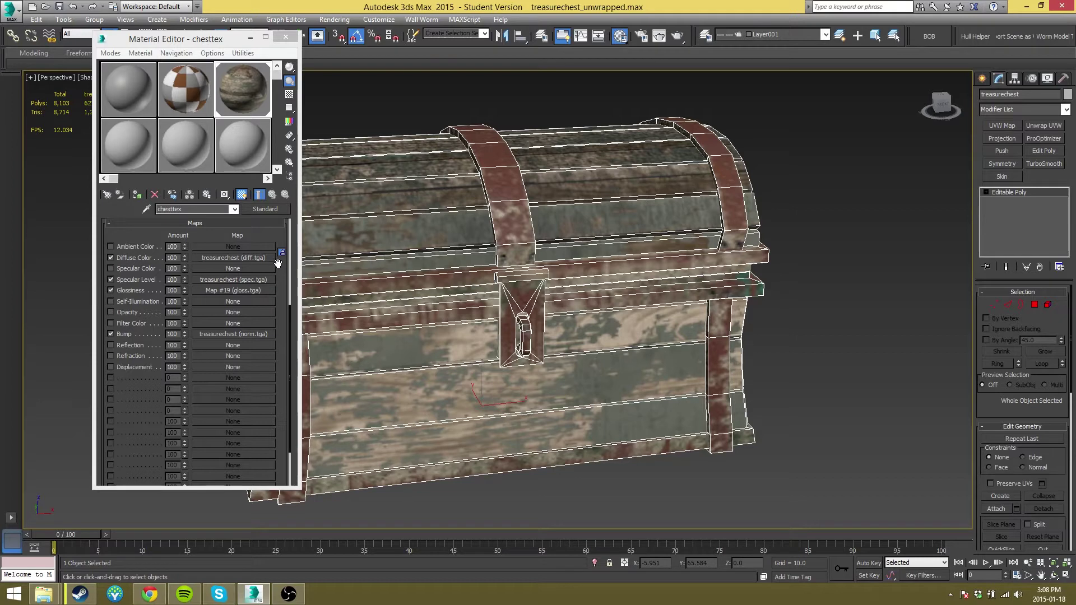
{"action": "left_click_drag", "start_coordinate": [283, 270], "coordinate": [283, 354]}
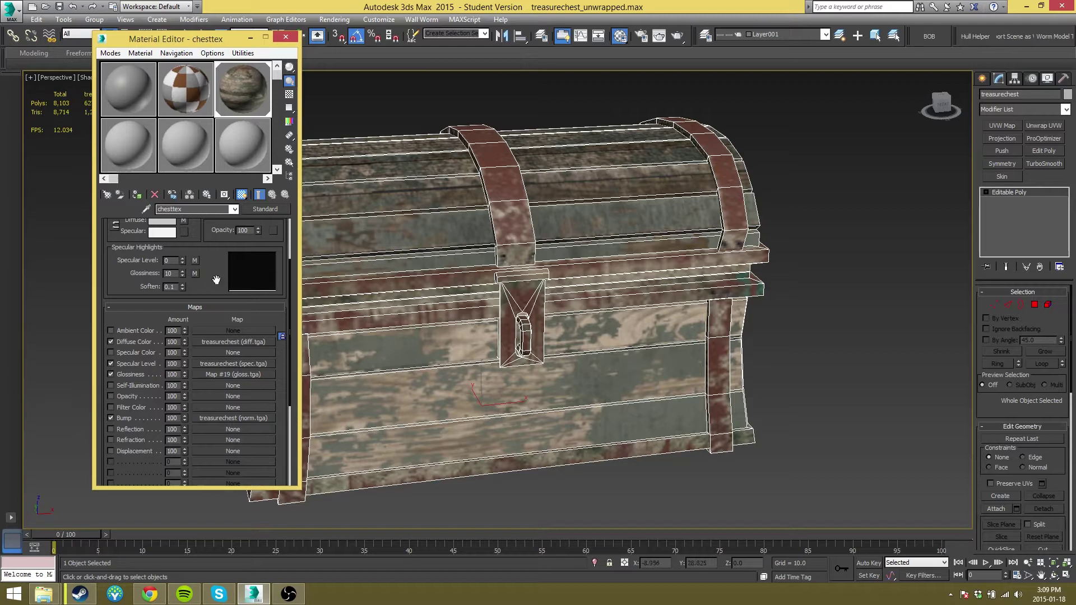
{"action": "left_click_drag", "start_coordinate": [208, 282], "coordinate": [207, 432]}
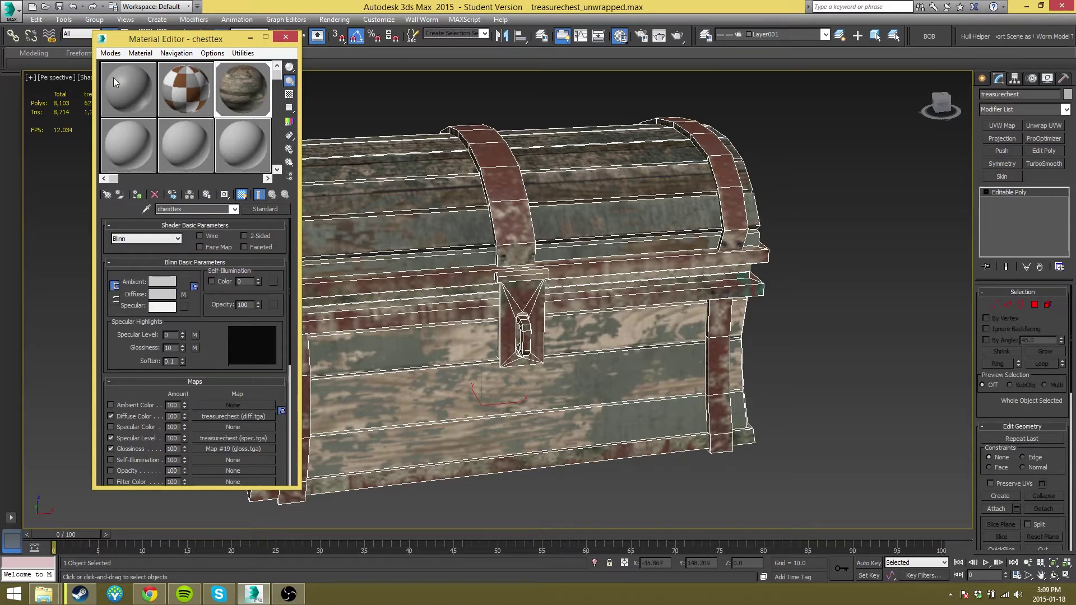
{"action": "scroll", "coordinate": [218, 377], "scroll_direction": "down", "scroll_amount": 3}
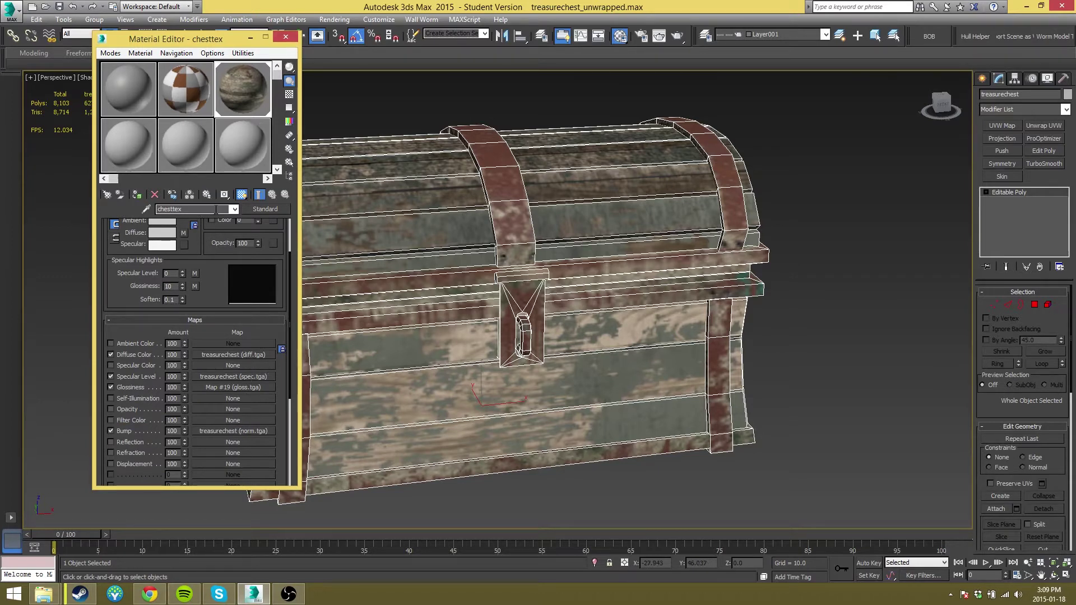
{"action": "left_click_drag", "start_coordinate": [194, 209], "coordinate": [124, 209]}
{"action": "left_click", "coordinate": [286, 37]}
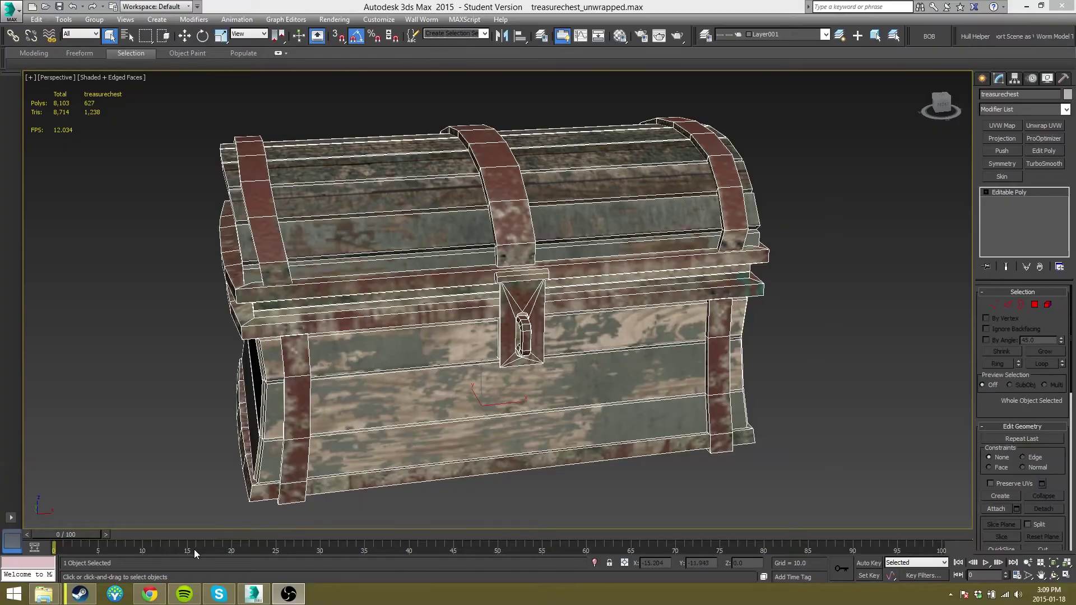
Check the Wall Worm Model Tools download page in Chrome and open the extracted wallworm_model_tools folder from the desktop.
{"action": "left_click", "coordinate": [150, 594]}
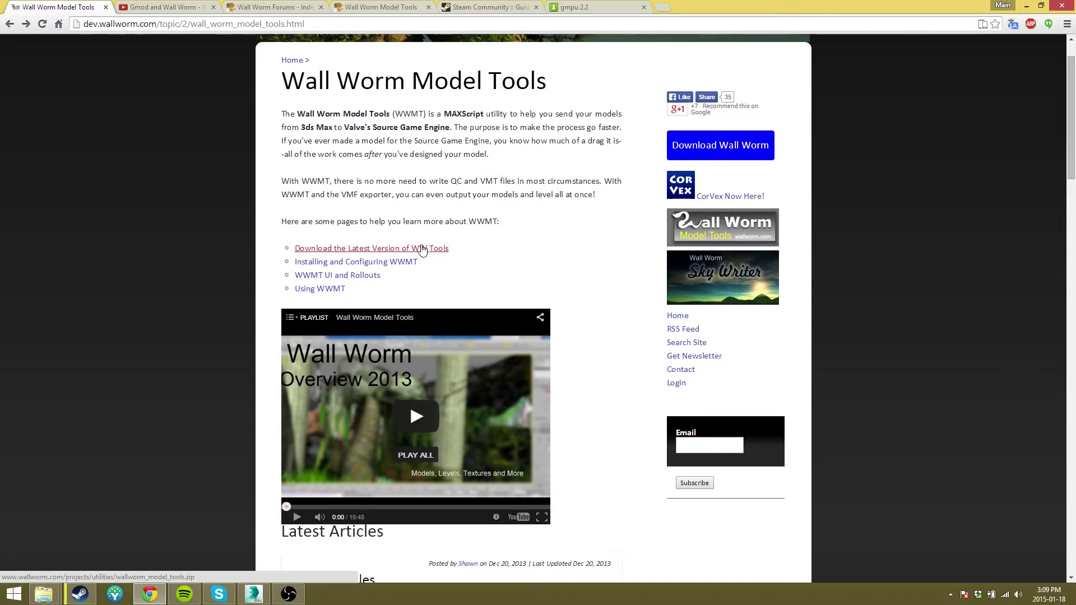
{"action": "left_click", "coordinate": [1027, 7]}
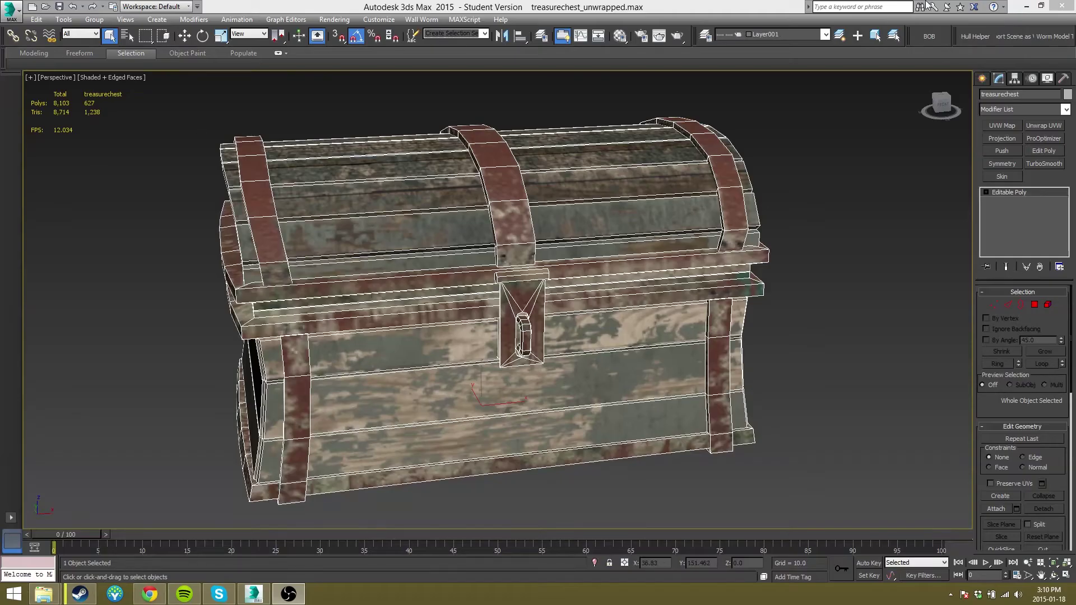
{"action": "left_click", "coordinate": [1026, 6]}
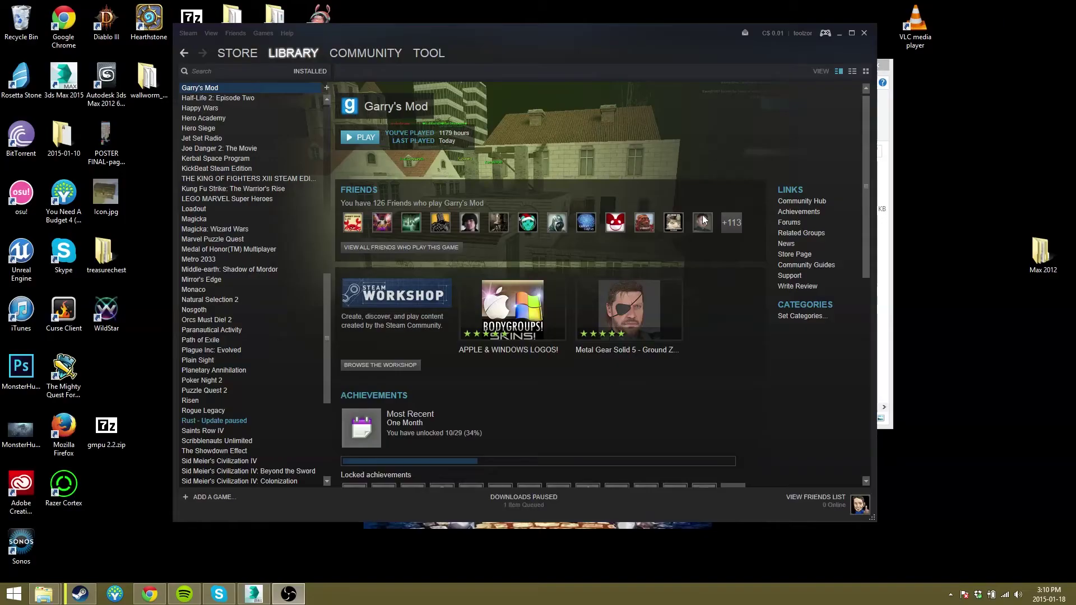
{"action": "double_click", "coordinate": [147, 82]}
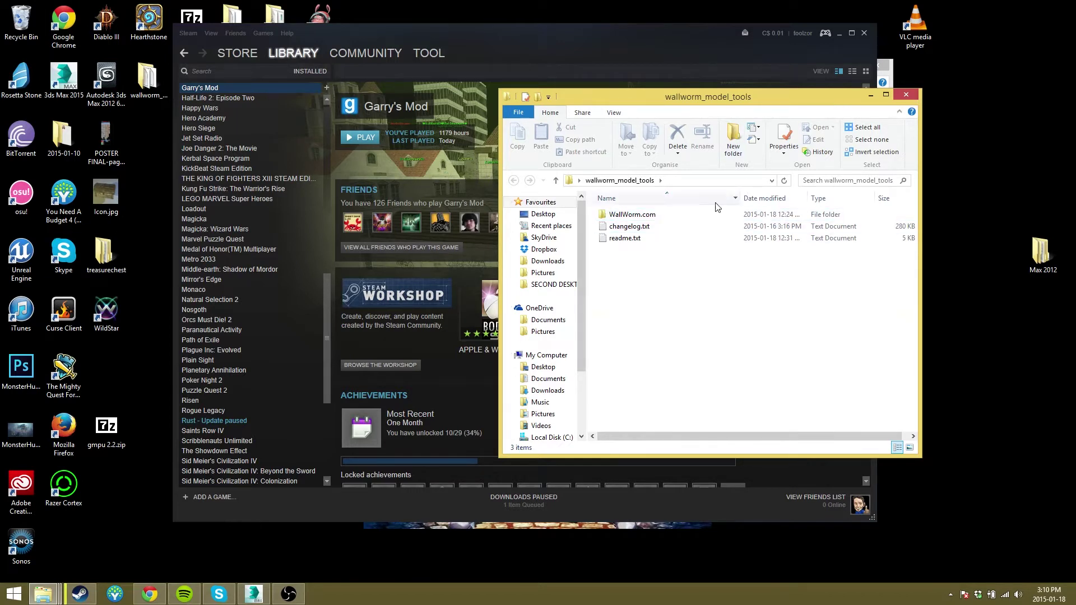
{"action": "left_click_drag", "start_coordinate": [644, 255], "coordinate": [636, 212]}
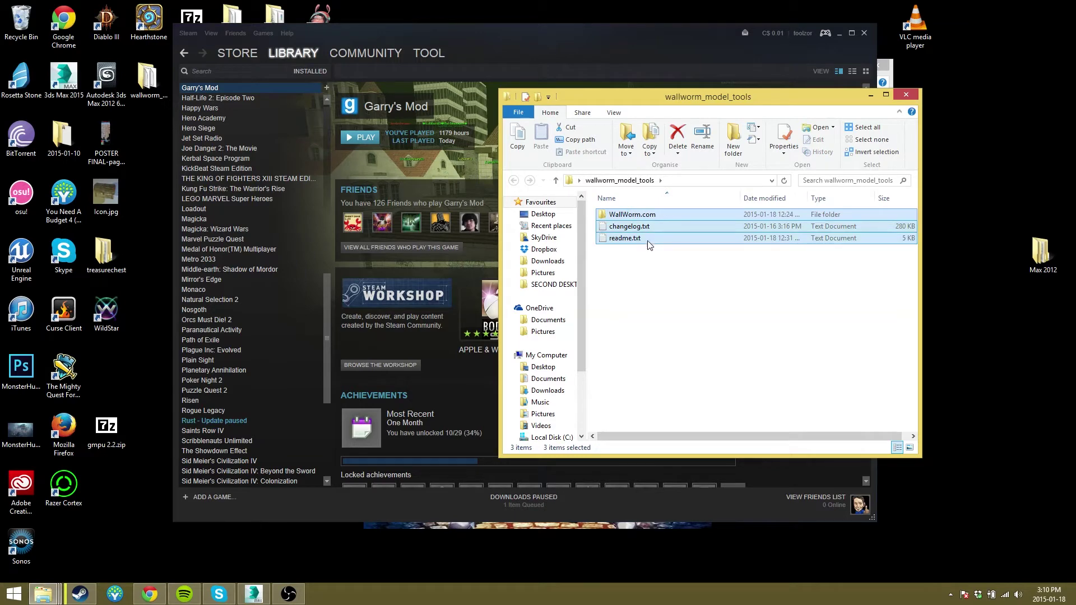
Read the Wall Worm links, compatibility notes and installation instructions in readme.txt, and close the file.
{"action": "double_click", "coordinate": [624, 238]}
{"action": "scroll", "coordinate": [635, 326], "scroll_direction": "down", "scroll_amount": 7}
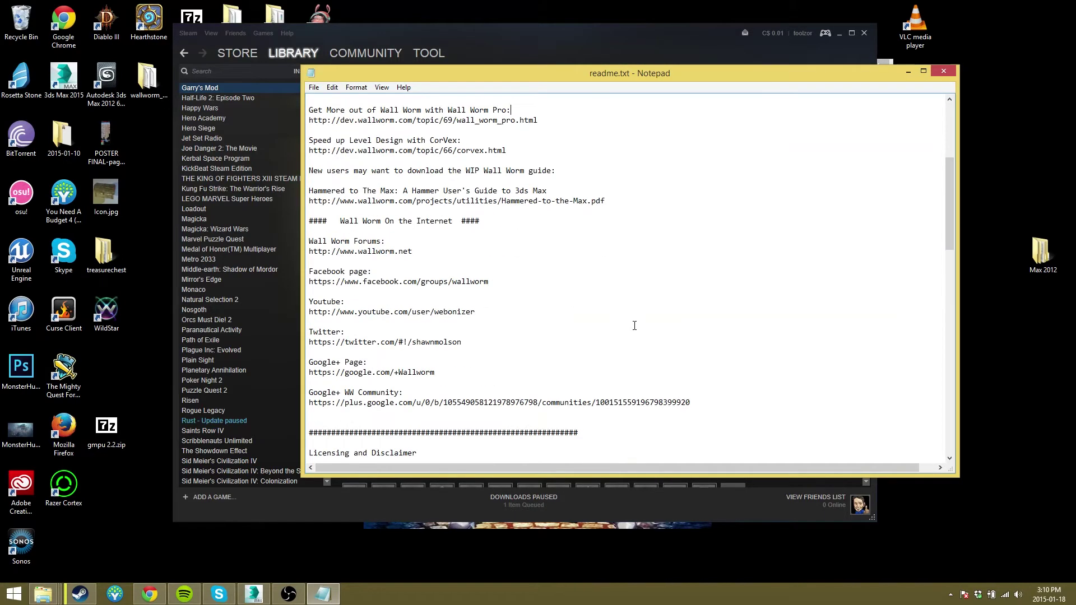
{"action": "left_click_drag", "start_coordinate": [690, 403], "coordinate": [309, 170]}
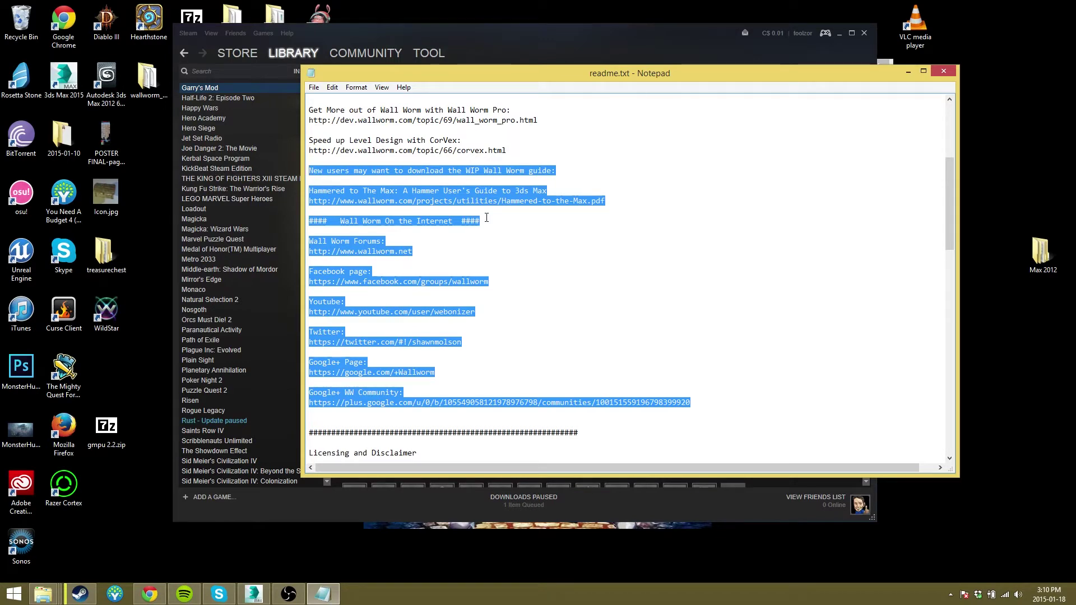
{"action": "left_click", "coordinate": [502, 225]}
{"action": "scroll", "coordinate": [502, 236], "scroll_direction": "down", "scroll_amount": 17}
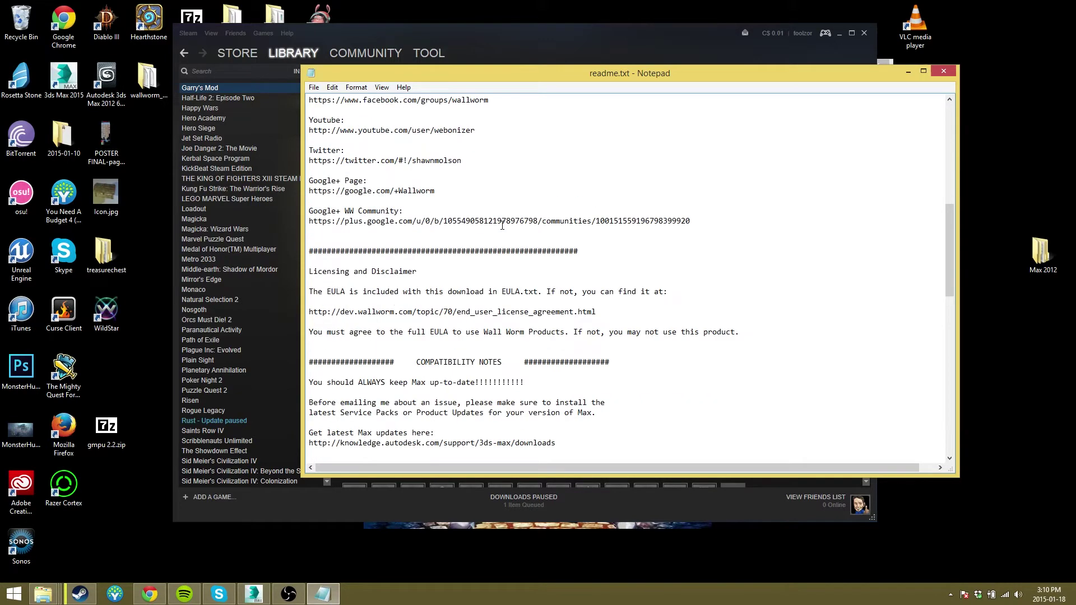
{"action": "scroll", "coordinate": [504, 248], "scroll_direction": "down", "scroll_amount": 3}
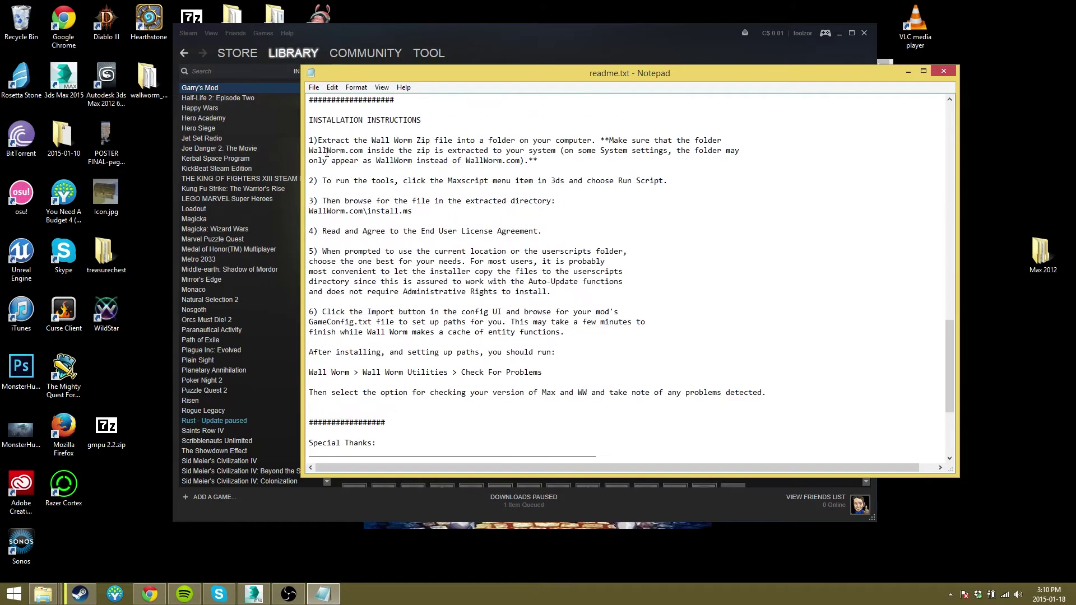
{"action": "left_click_drag", "start_coordinate": [310, 121], "coordinate": [448, 493]}
{"action": "left_click_drag", "start_coordinate": [645, 211], "coordinate": [662, 202]}
{"action": "scroll", "coordinate": [728, 263], "scroll_direction": "up", "scroll_amount": 6}
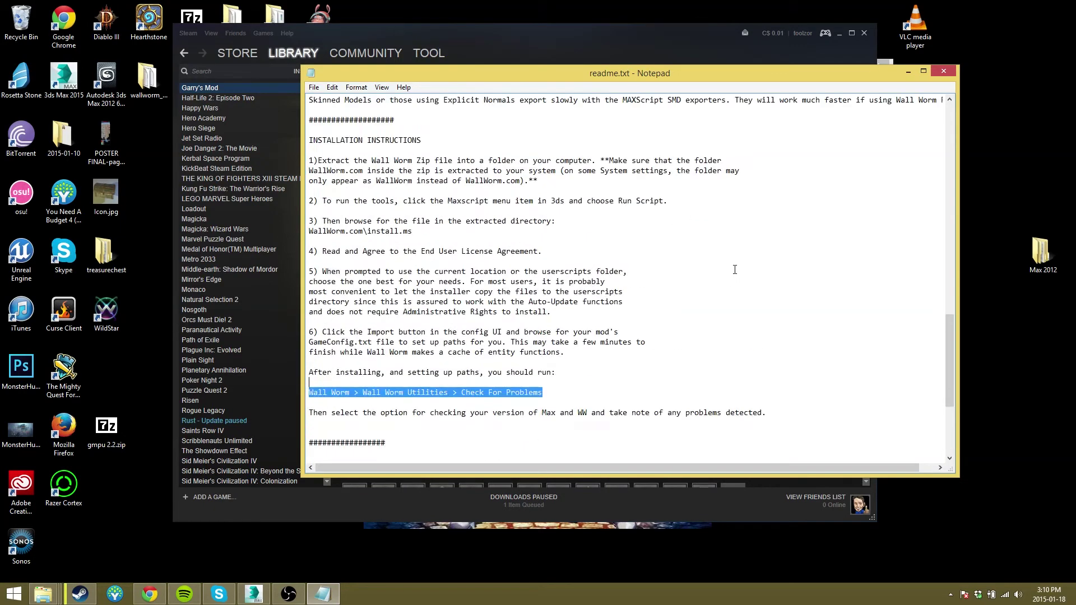
{"action": "left_click", "coordinate": [735, 269]}
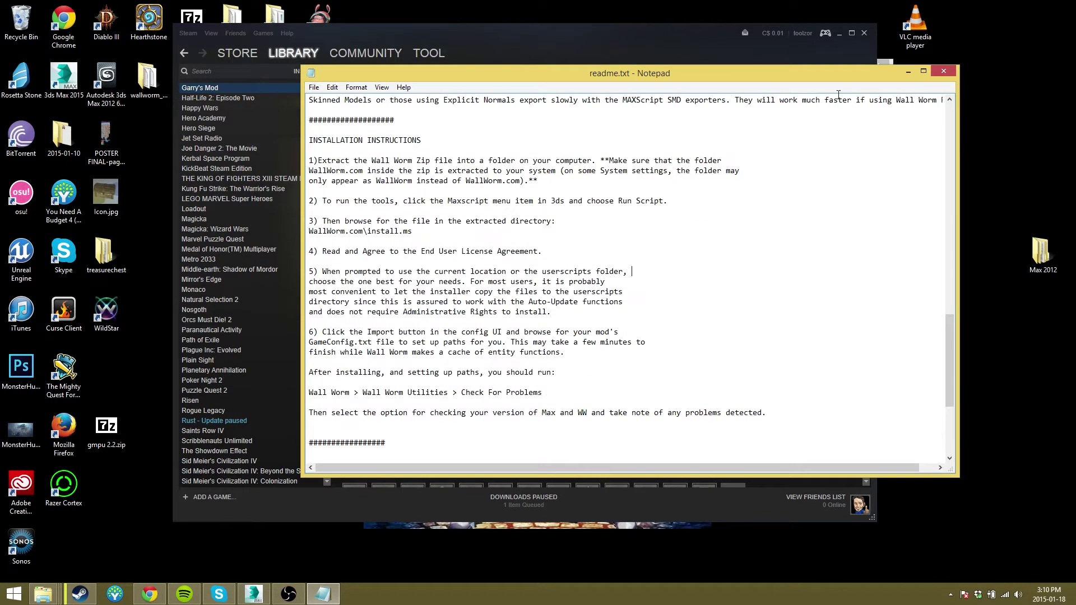
{"action": "left_click", "coordinate": [943, 73]}
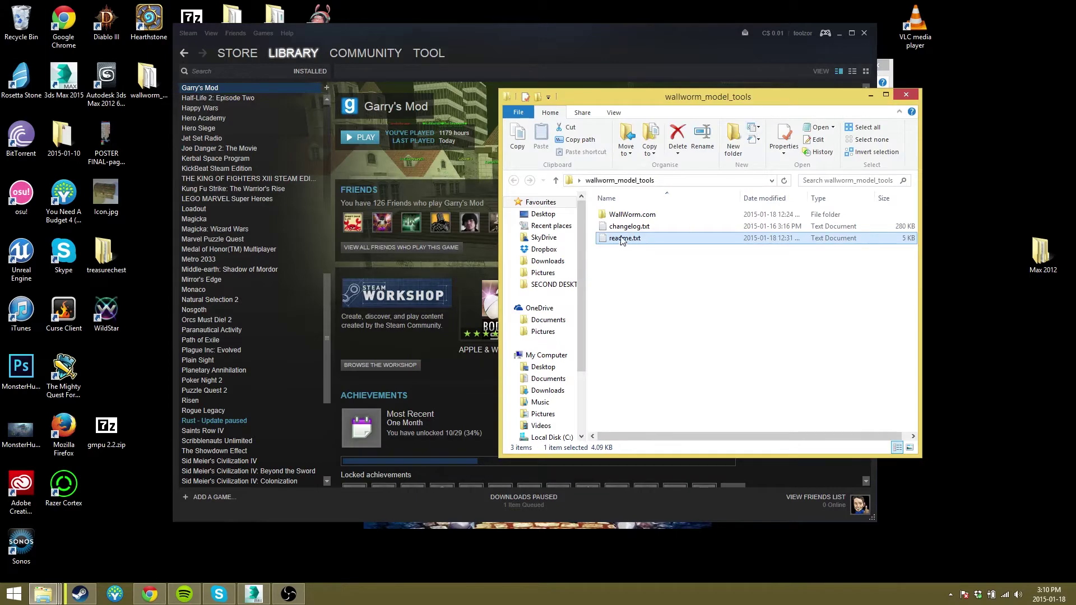
Switch to 3ds Max with the wallworm_model_tools folder in front and run install.ms from its WallWorm.com subfolder in the viewport.
{"action": "left_click", "coordinate": [254, 594]}
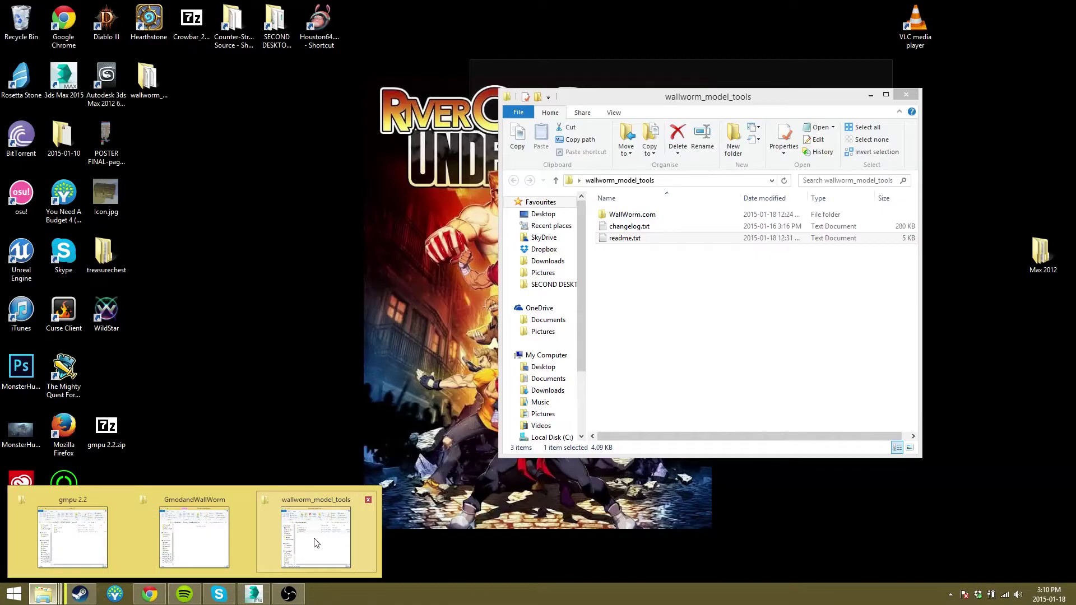
{"action": "left_click", "coordinate": [316, 537]}
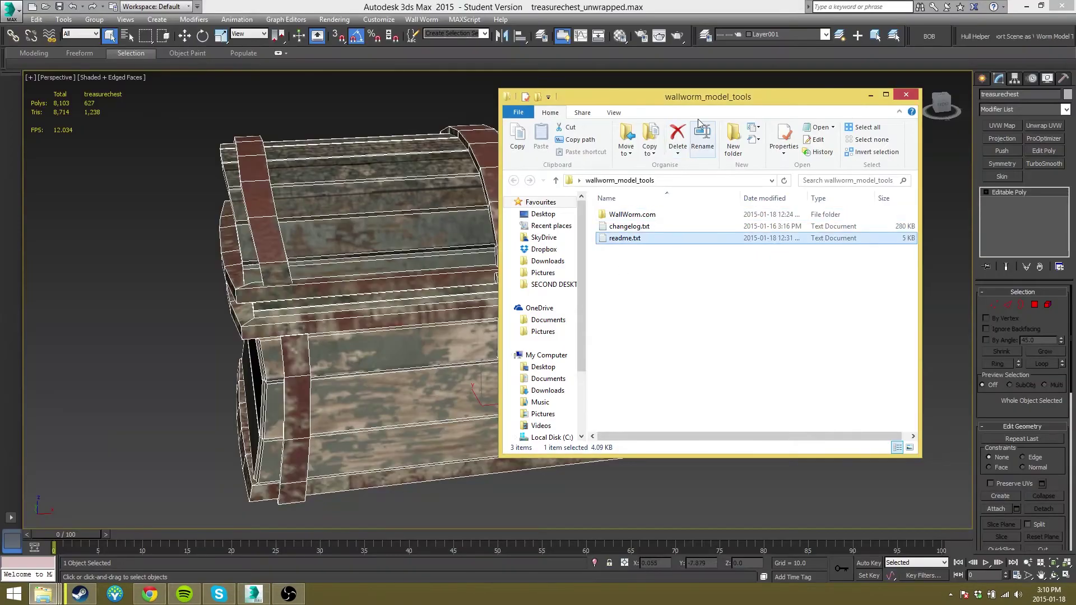
{"action": "left_click_drag", "start_coordinate": [725, 102], "coordinate": [853, 88]}
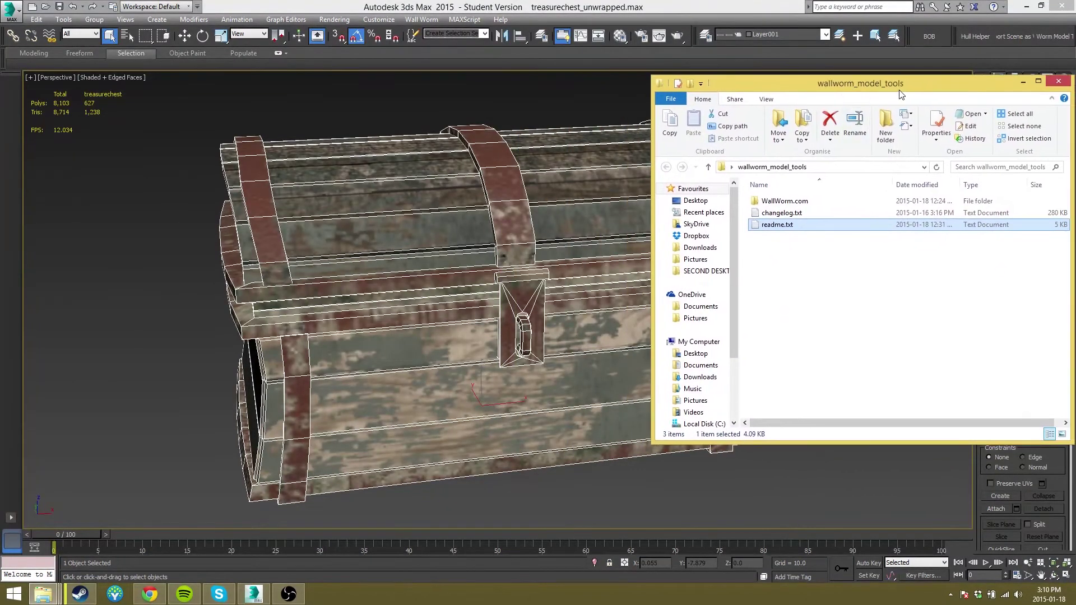
{"action": "double_click", "coordinate": [780, 202]}
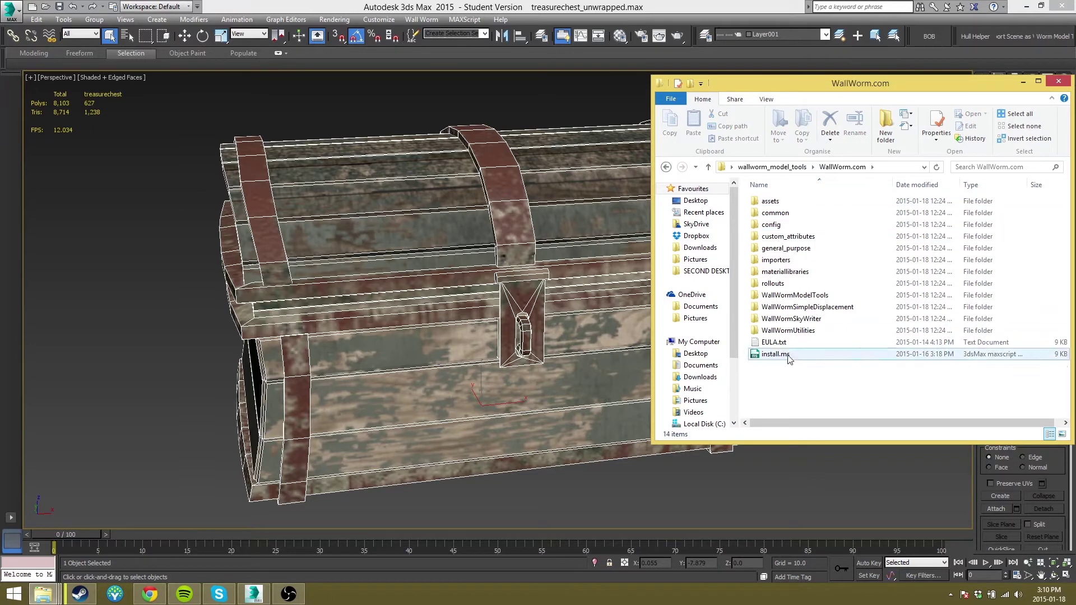
{"action": "left_click_drag", "start_coordinate": [796, 357], "coordinate": [132, 263]}
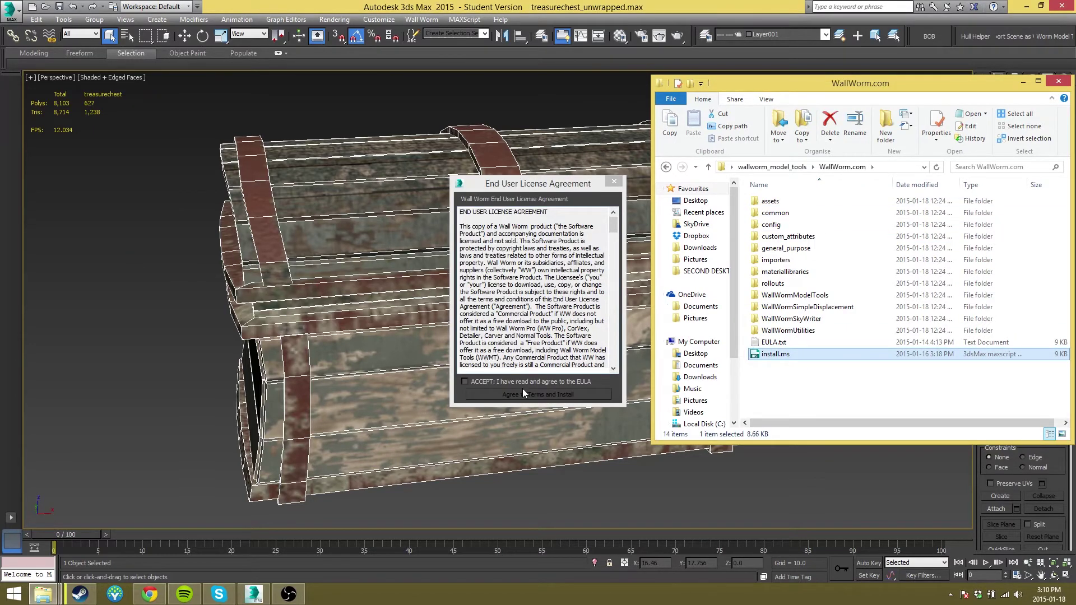
Accept the Wall Worm EULA and install the tools to the 3ds Max 2015 user scripts folder instead of the current path.
{"action": "left_click", "coordinate": [1023, 82]}
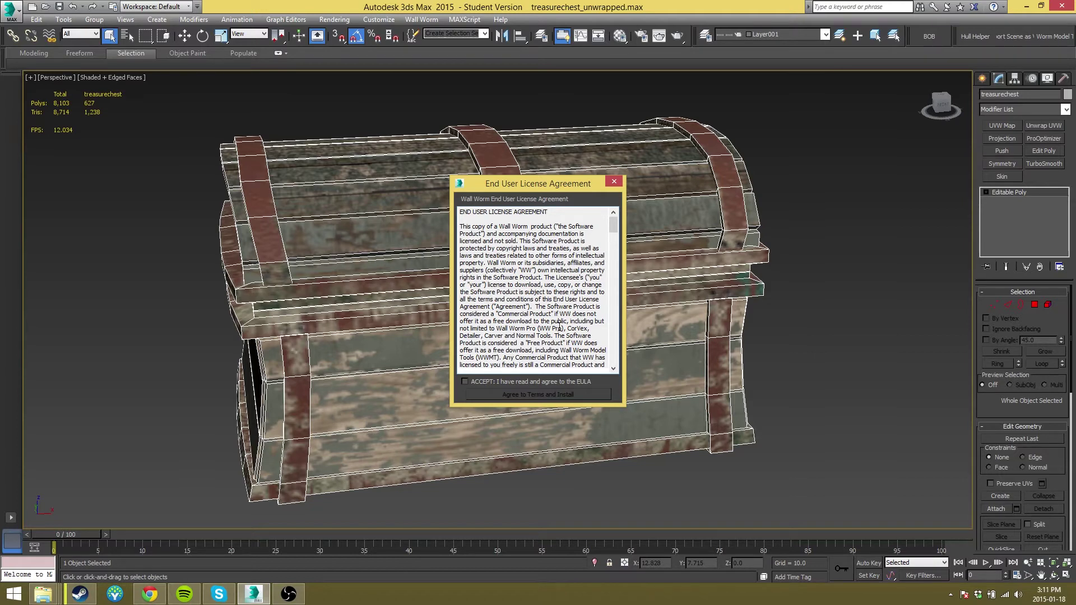
{"action": "left_click", "coordinate": [526, 382]}
{"action": "scroll", "coordinate": [535, 311], "scroll_direction": "down", "scroll_amount": 6}
{"action": "scroll", "coordinate": [535, 311], "scroll_direction": "up", "scroll_amount": 7}
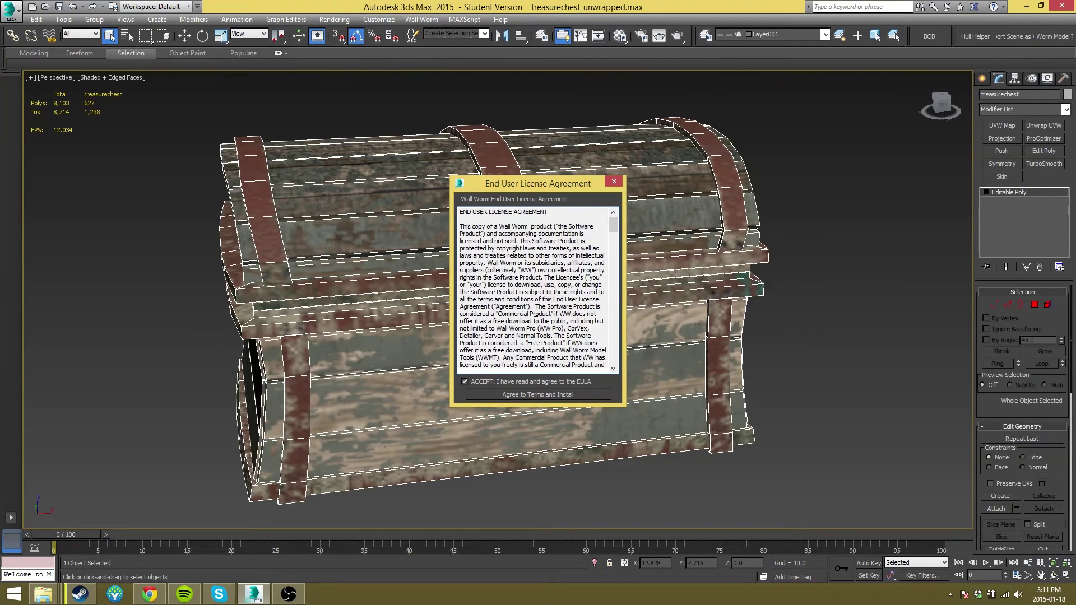
{"action": "left_click", "coordinate": [528, 395]}
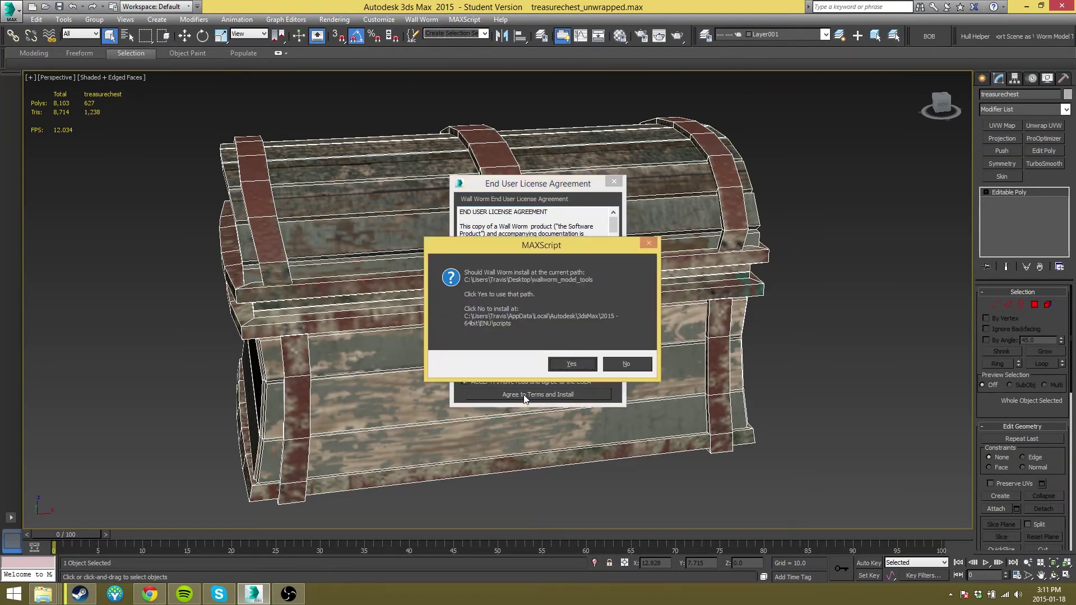
{"action": "left_click", "coordinate": [617, 364]}
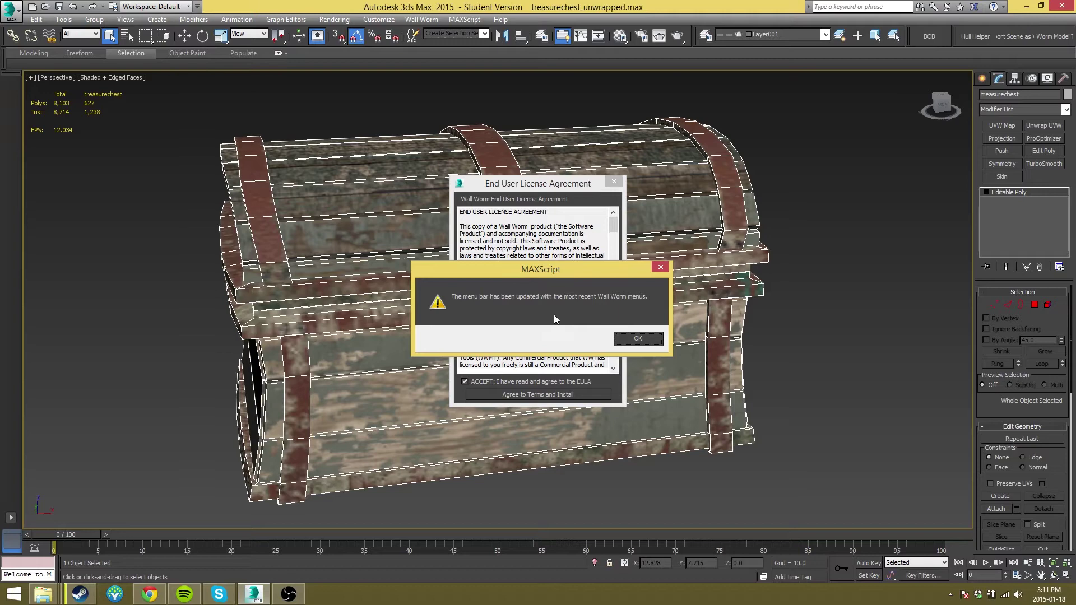
{"action": "left_click", "coordinate": [653, 340]}
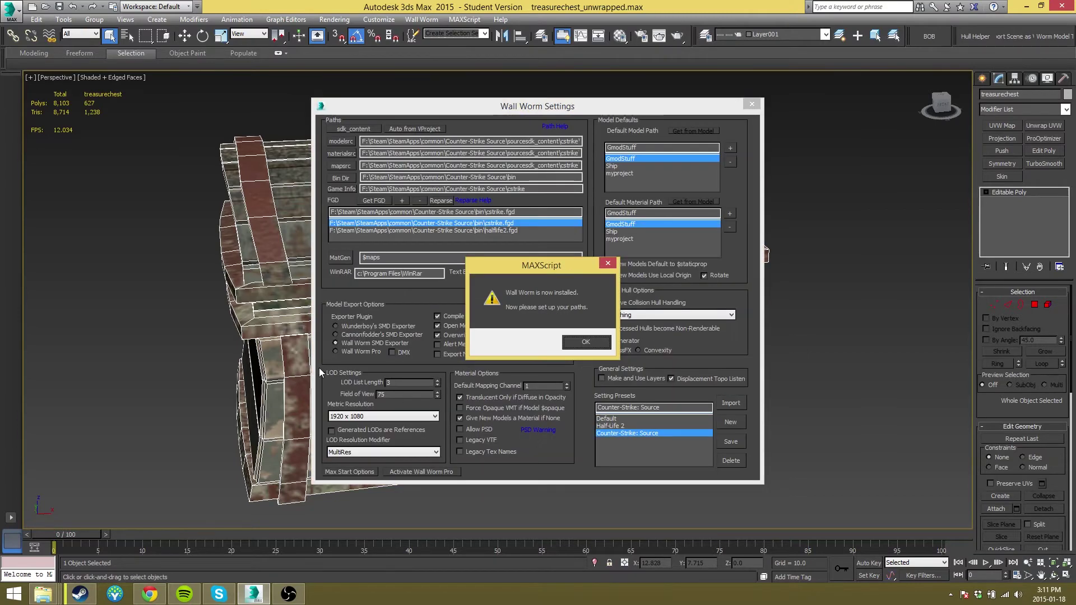
{"action": "left_click", "coordinate": [593, 342]}
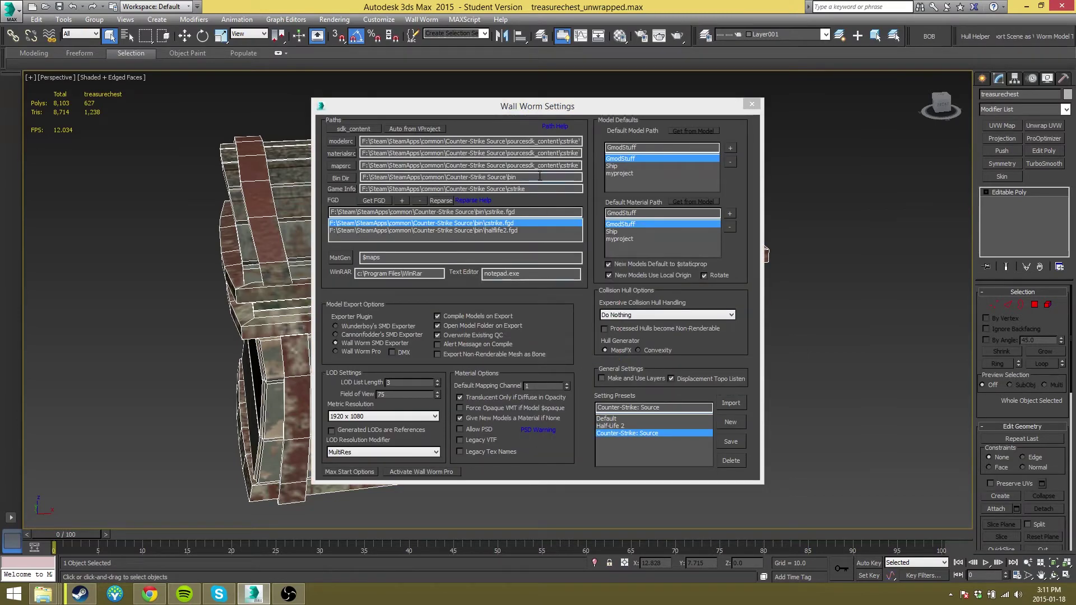
Review the modelsrc, materialsrc, mapsrc and Bin Dir paths of the Counter-Strike: Source preset in the Wall Worm settings.
{"action": "left_click_drag", "start_coordinate": [489, 141], "coordinate": [598, 177]}
{"action": "left_click_drag", "start_coordinate": [507, 166], "coordinate": [582, 166]}
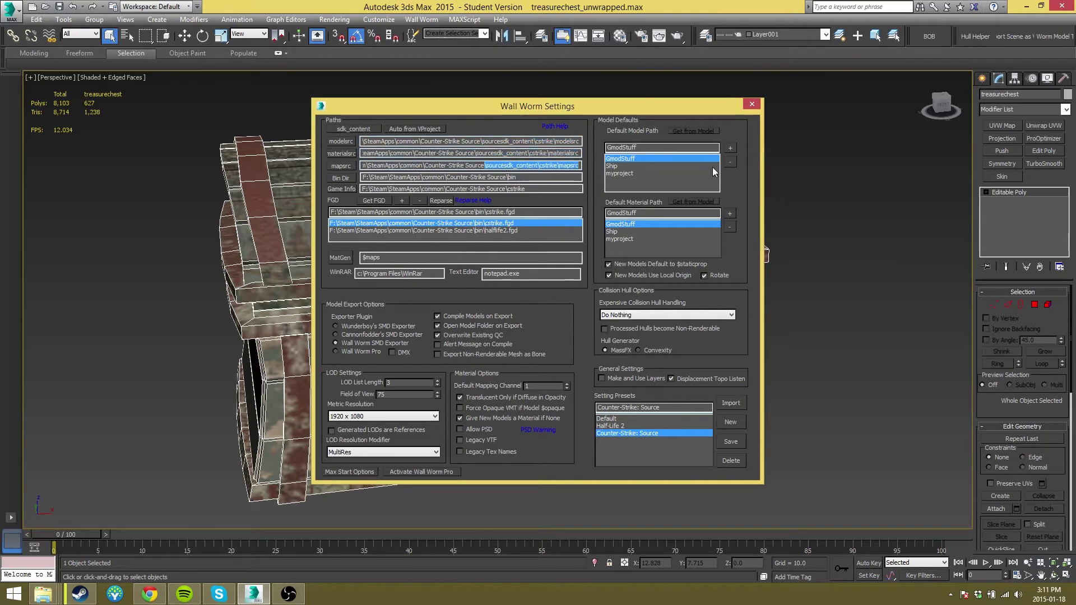
{"action": "left_click", "coordinate": [514, 175]}
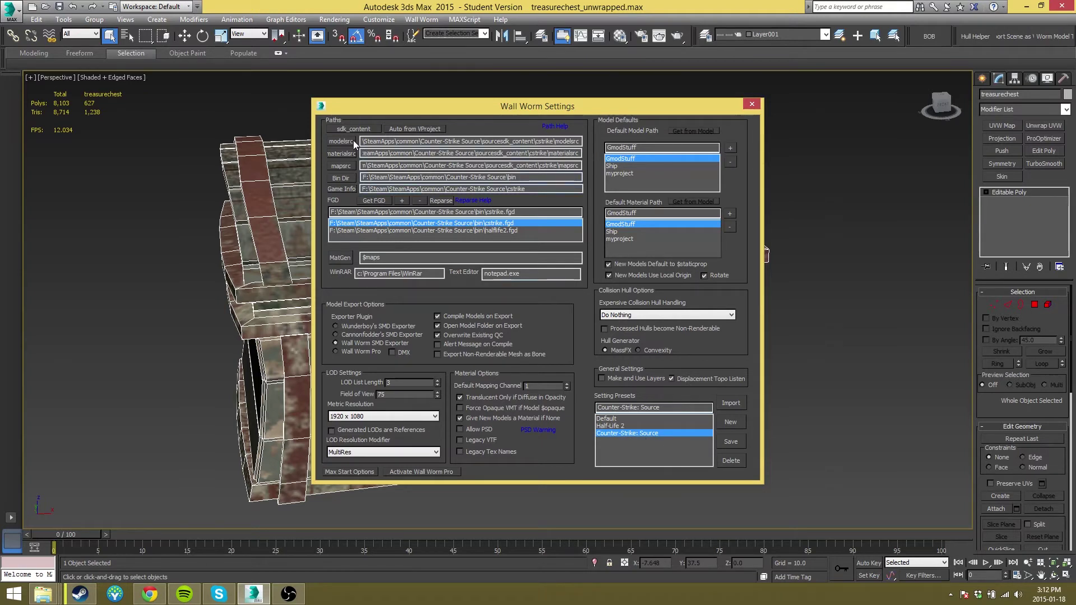
{"action": "left_click", "coordinate": [649, 436]}
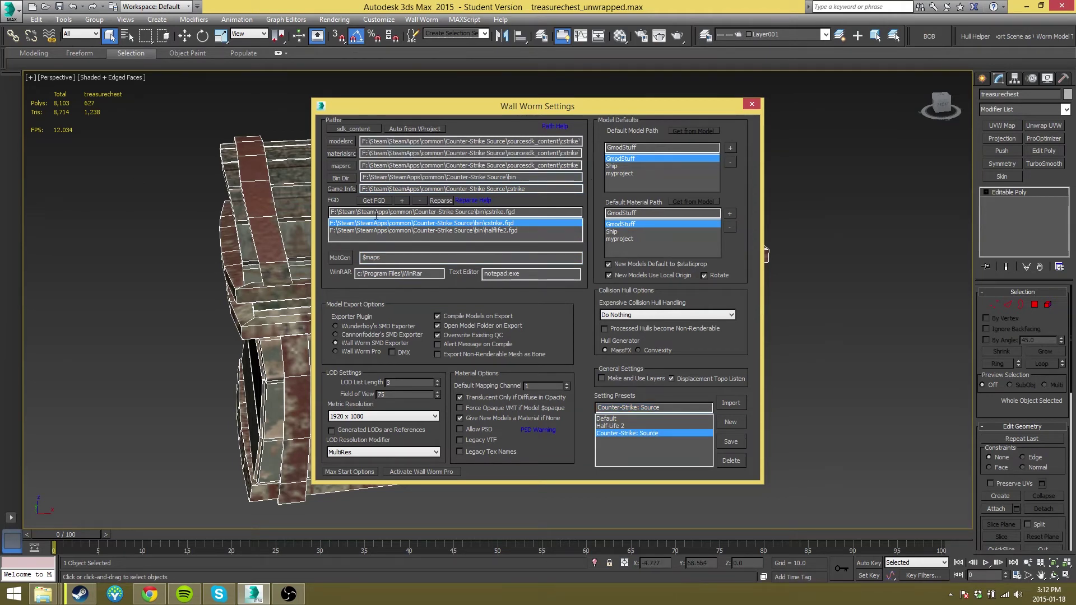
{"action": "left_click", "coordinate": [349, 142]}
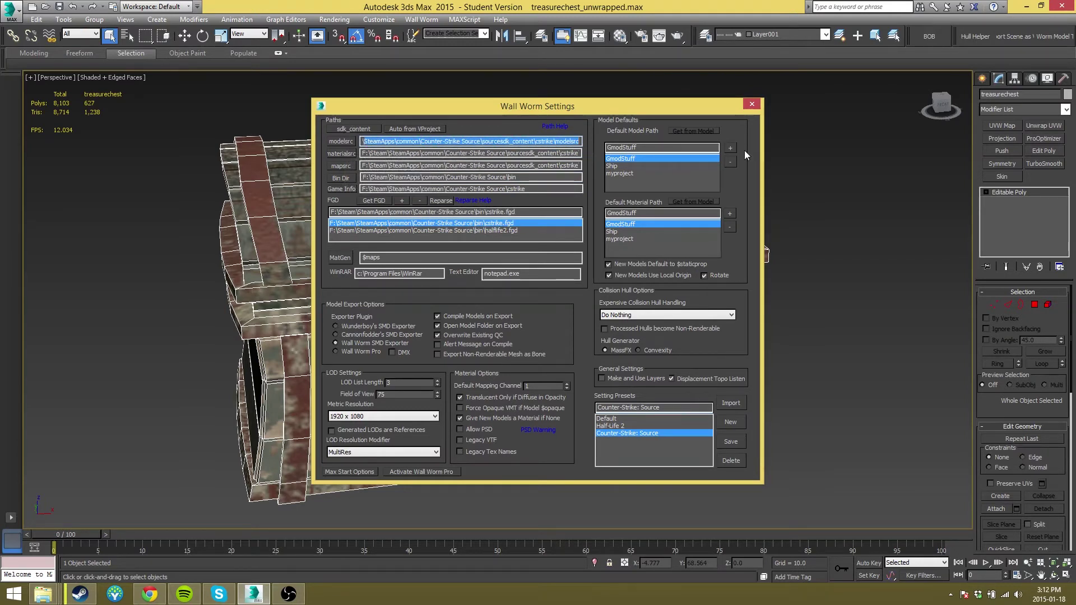
Set the modelsrc path to the modelsrc folder inside Counter-Strike Source\sourcesdk_content\cstrike.
{"action": "left_click", "coordinate": [425, 143]}
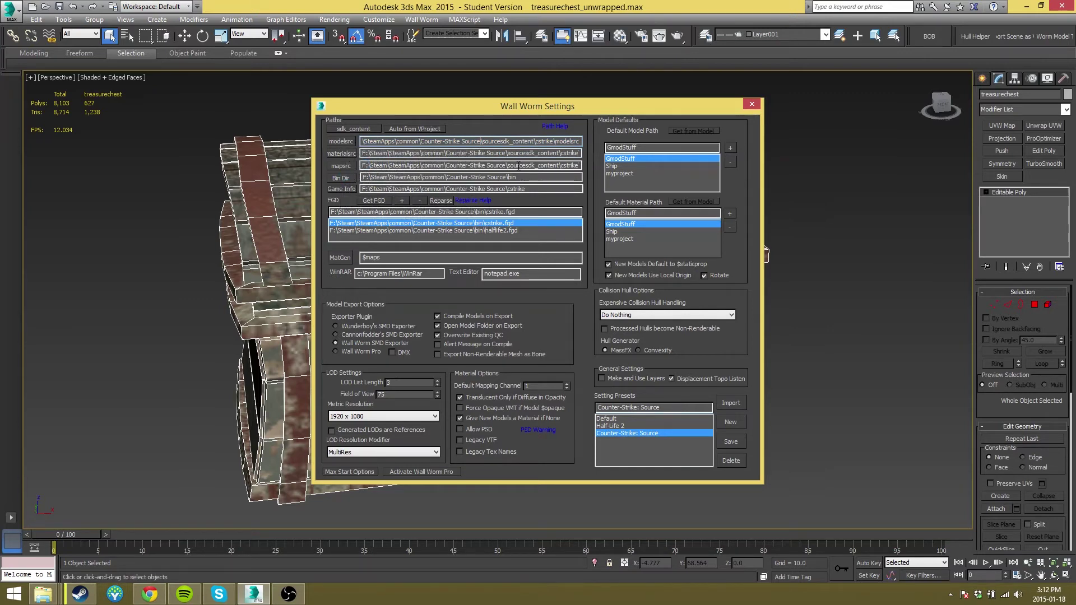
{"action": "left_click_drag", "start_coordinate": [508, 166], "coordinate": [362, 165]}
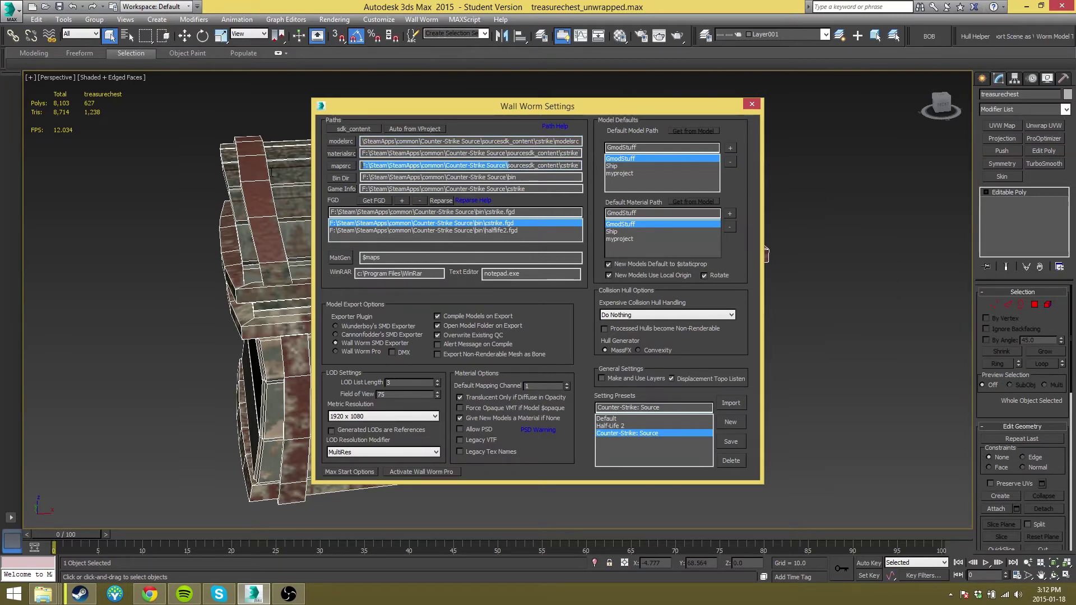
{"action": "left_click", "coordinate": [341, 141]}
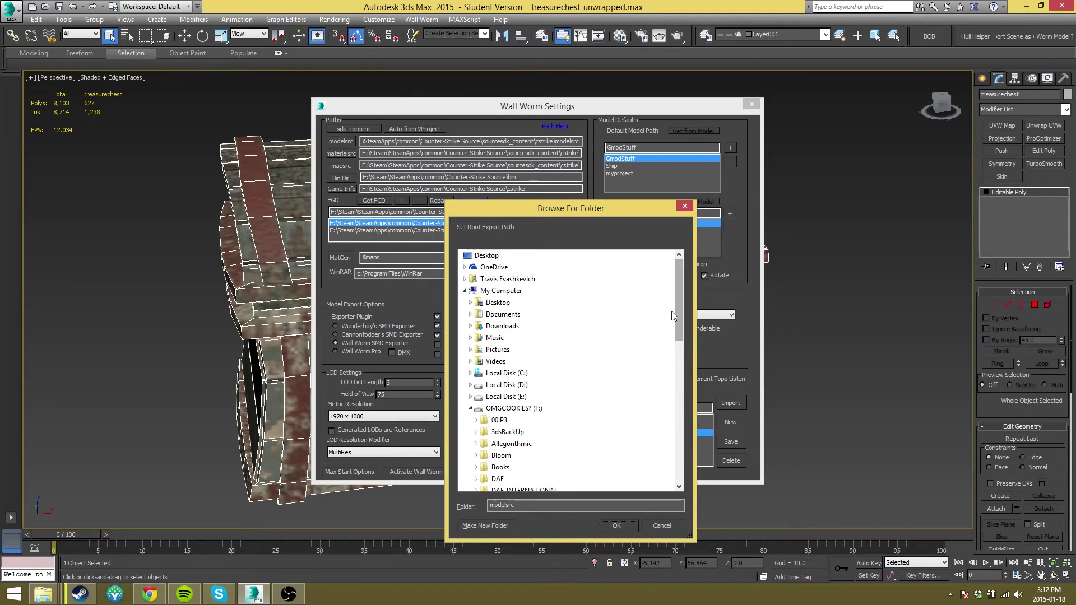
{"action": "left_click_drag", "start_coordinate": [678, 311], "coordinate": [678, 415]}
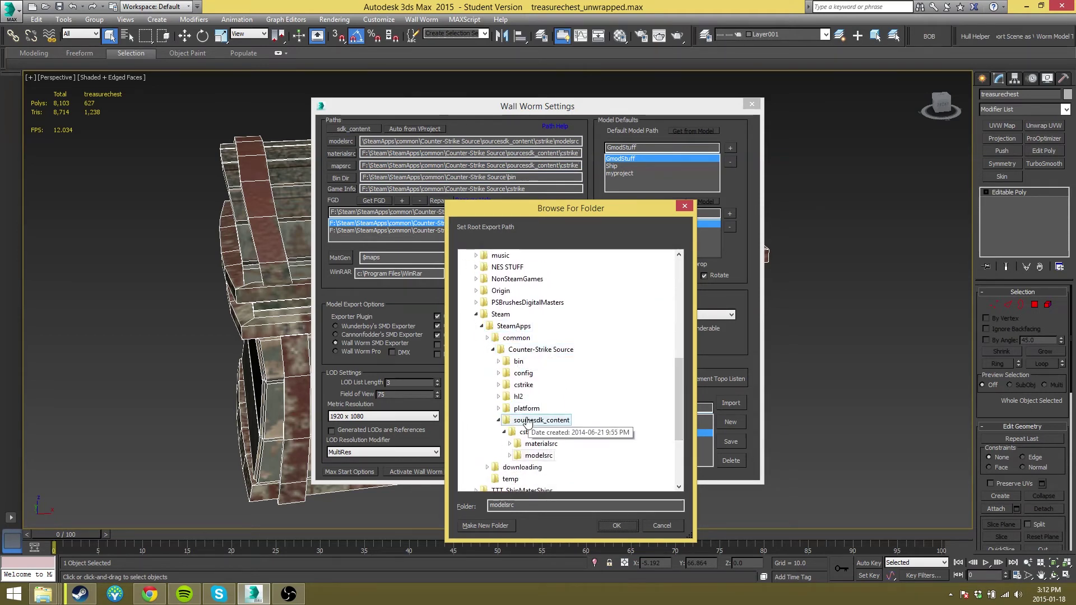
{"action": "left_click_drag", "start_coordinate": [679, 367], "coordinate": [677, 379]}
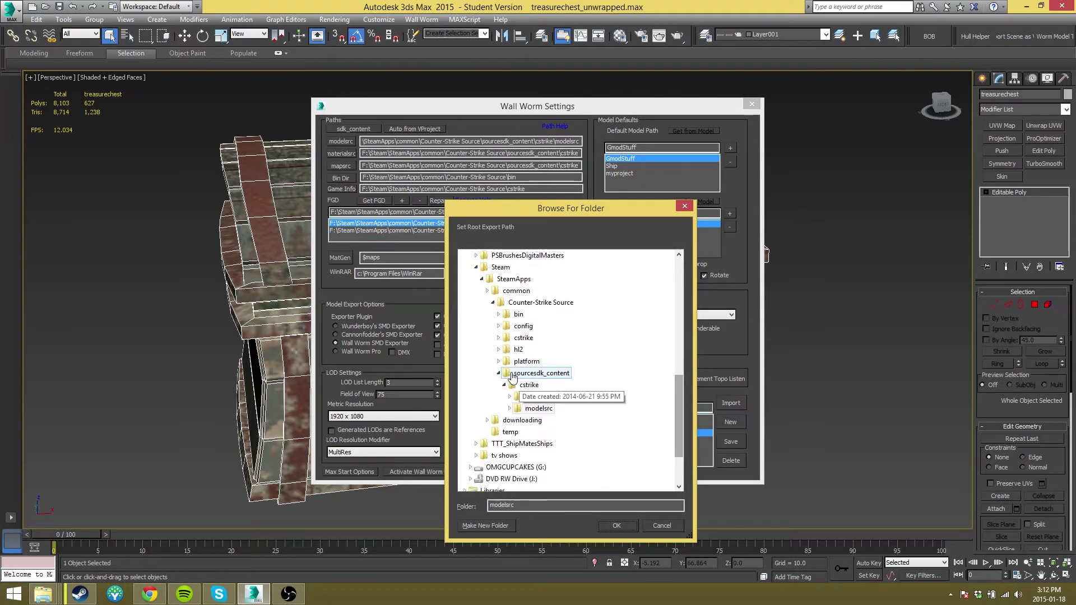
{"action": "double_click", "coordinate": [538, 408]}
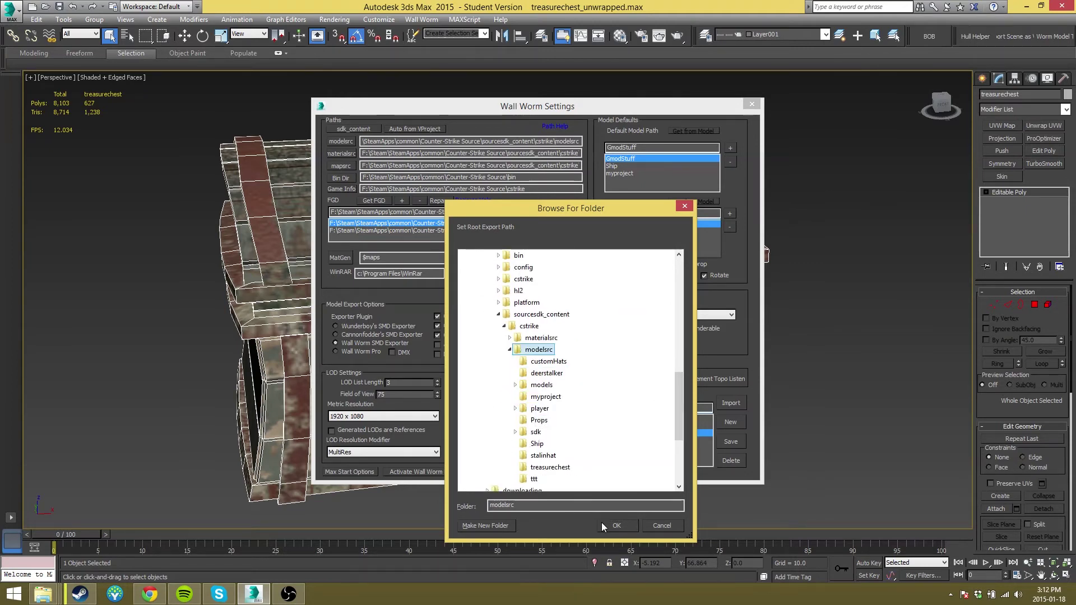
{"action": "left_click", "coordinate": [601, 522]}
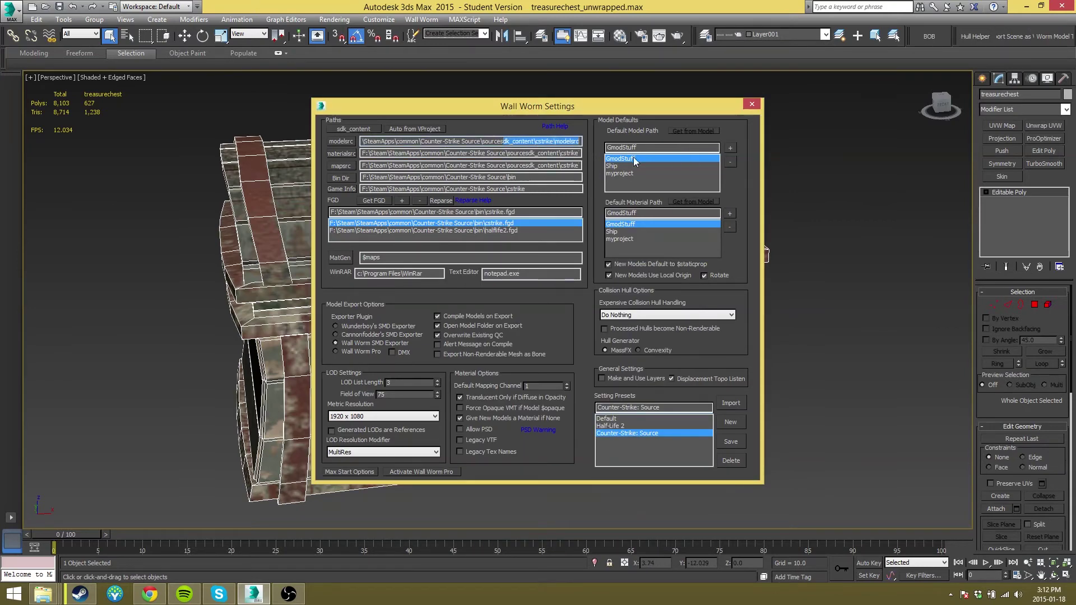
Check the materialsrc and mapsrc paths, and set the Bin Dir to the bin folder of Counter-Strike Source.
{"action": "left_click_drag", "start_coordinate": [424, 153], "coordinate": [562, 154]}
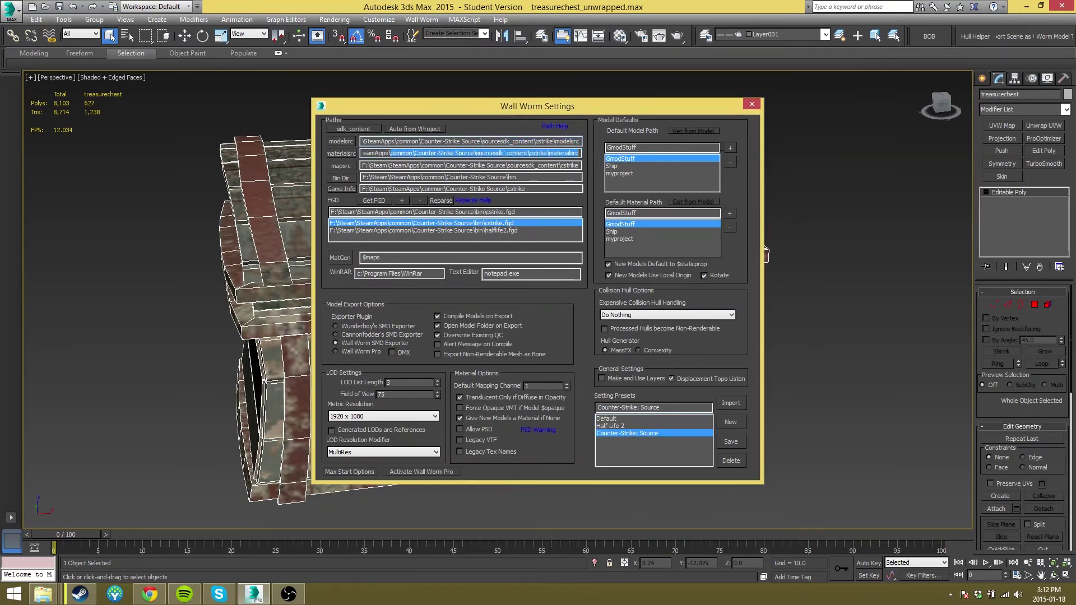
{"action": "double_click", "coordinate": [551, 154]}
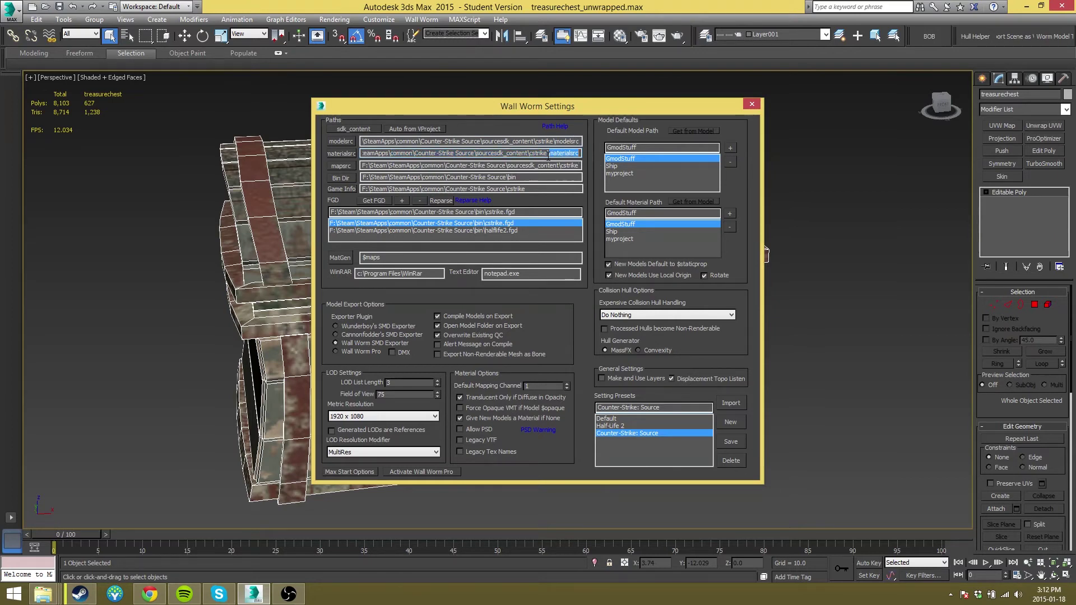
{"action": "left_click_drag", "start_coordinate": [541, 166], "coordinate": [569, 168]}
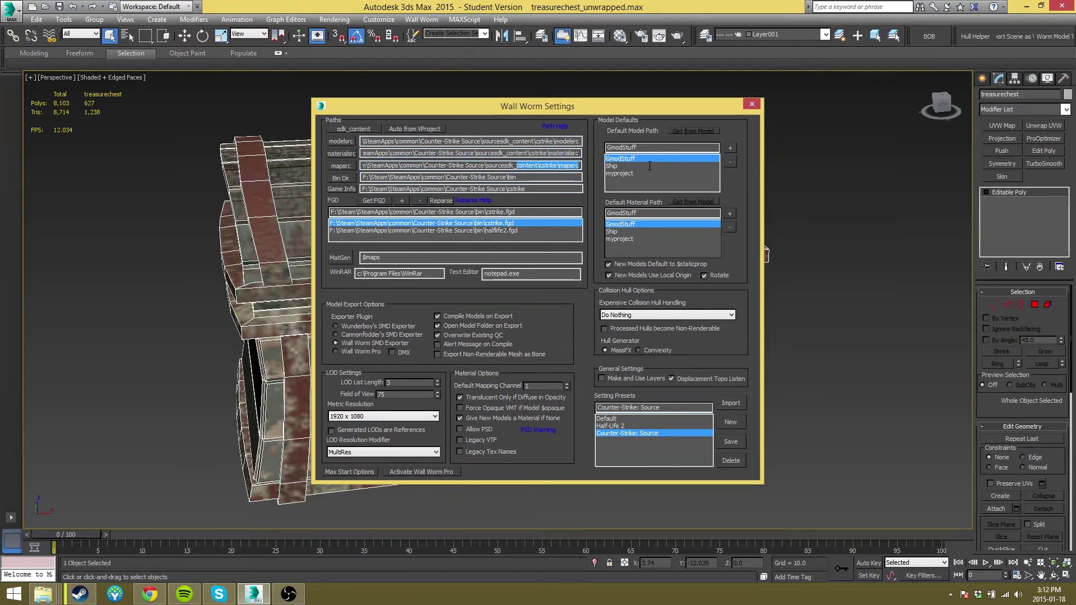
{"action": "left_click", "coordinate": [568, 167]}
{"action": "double_click", "coordinate": [567, 166]}
{"action": "left_click", "coordinate": [340, 177]}
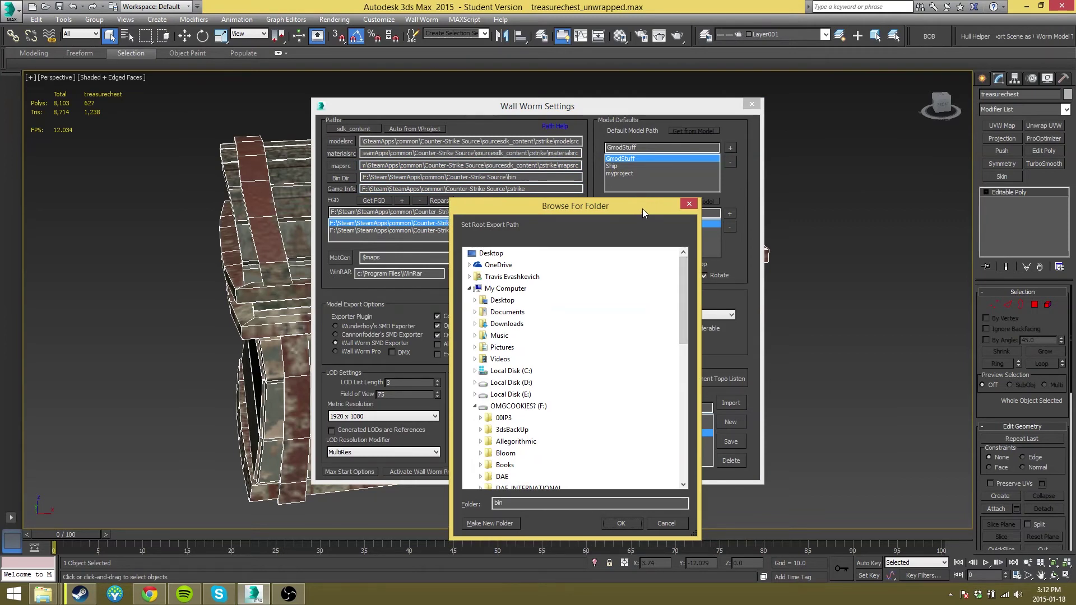
{"action": "left_click_drag", "start_coordinate": [643, 209], "coordinate": [828, 73]}
{"action": "scroll", "coordinate": [867, 180], "scroll_direction": "down", "scroll_amount": 1}
{"action": "left_click_drag", "start_coordinate": [867, 180], "coordinate": [860, 264]}
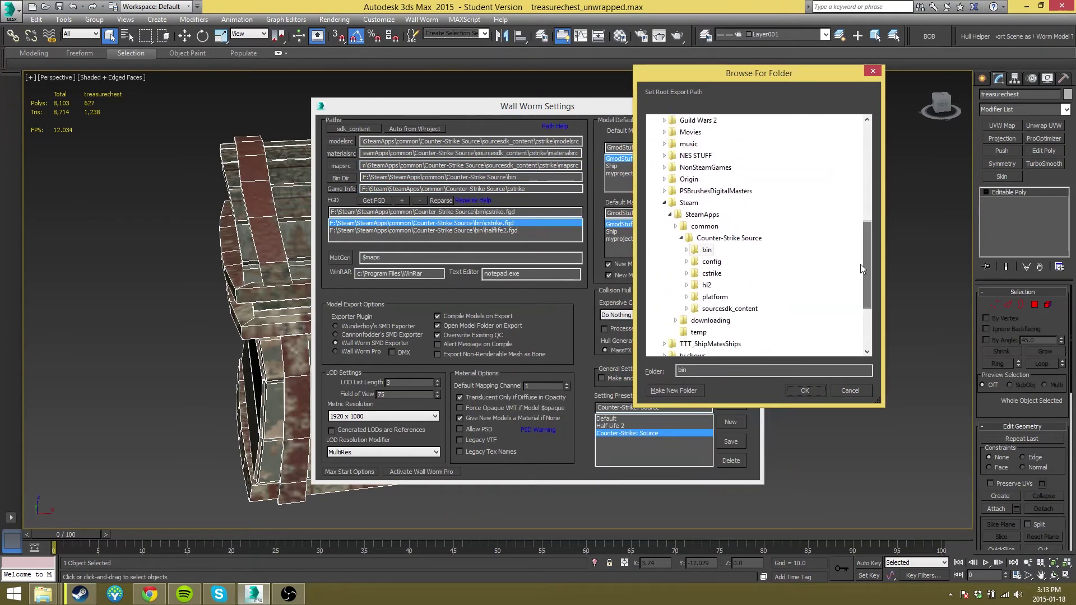
{"action": "left_click", "coordinate": [706, 250]}
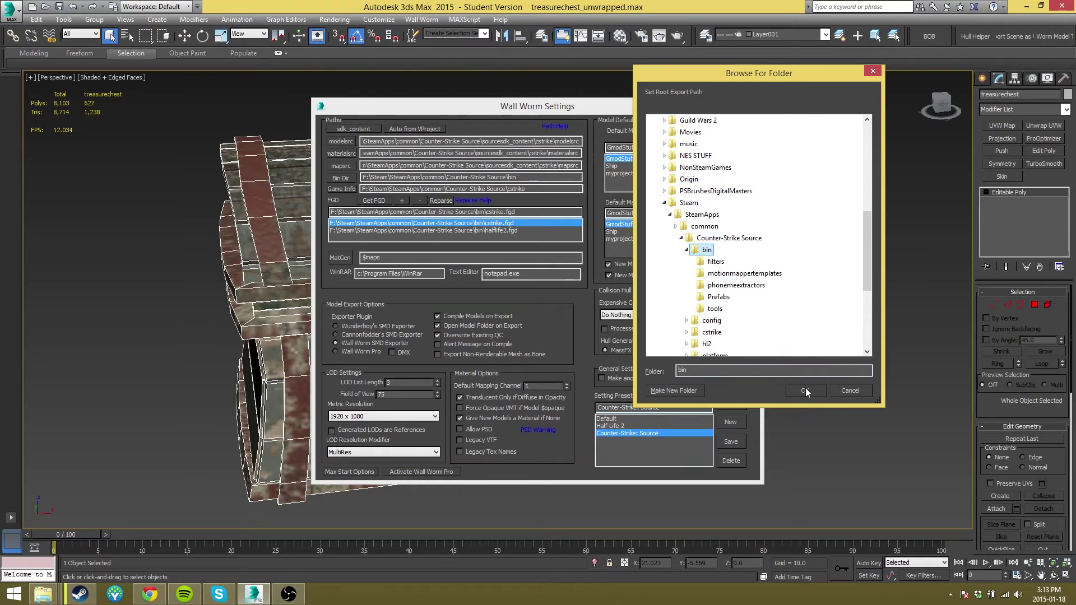
{"action": "left_click", "coordinate": [806, 389]}
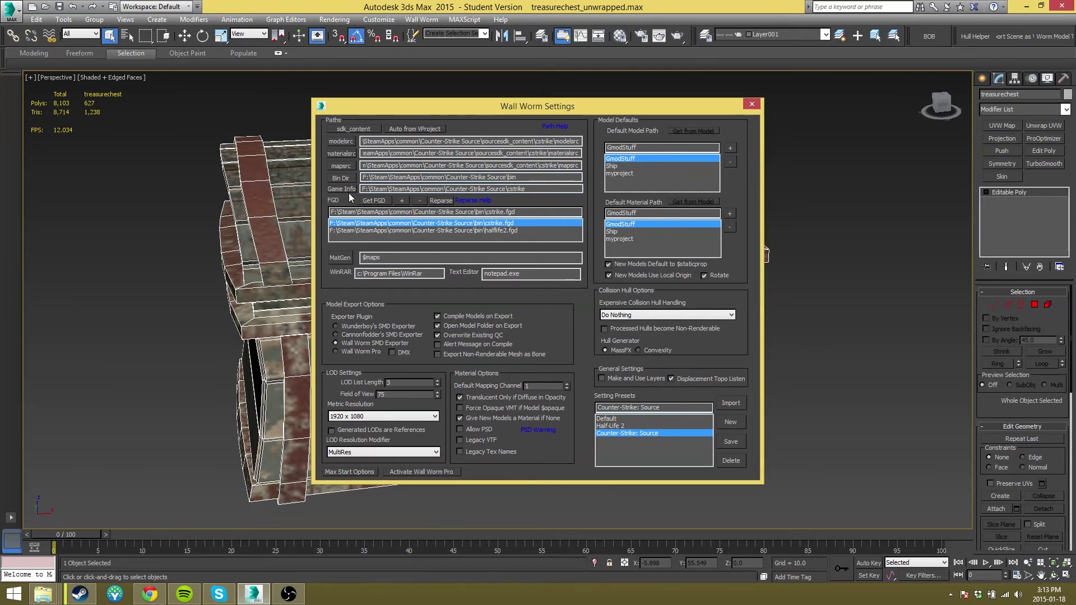
Check the Game Info path and load cstrike.fgd from the Counter-Strike Source bin folder as the FGD file.
{"action": "left_click_drag", "start_coordinate": [542, 189], "coordinate": [304, 185]}
{"action": "left_click", "coordinate": [501, 189]}
{"action": "left_click", "coordinate": [374, 201]}
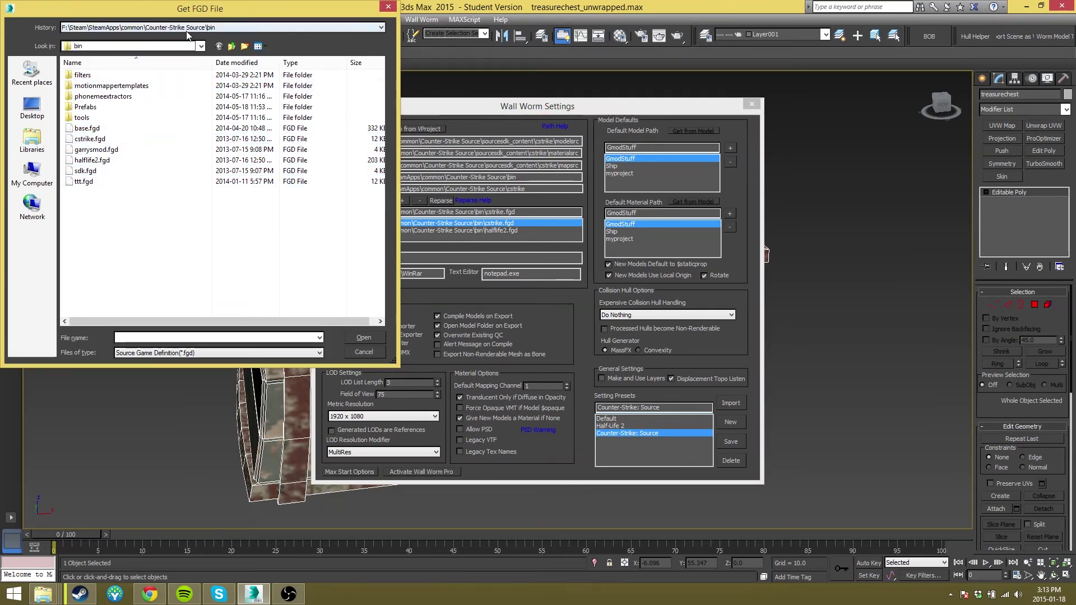
{"action": "left_click", "coordinate": [115, 139]}
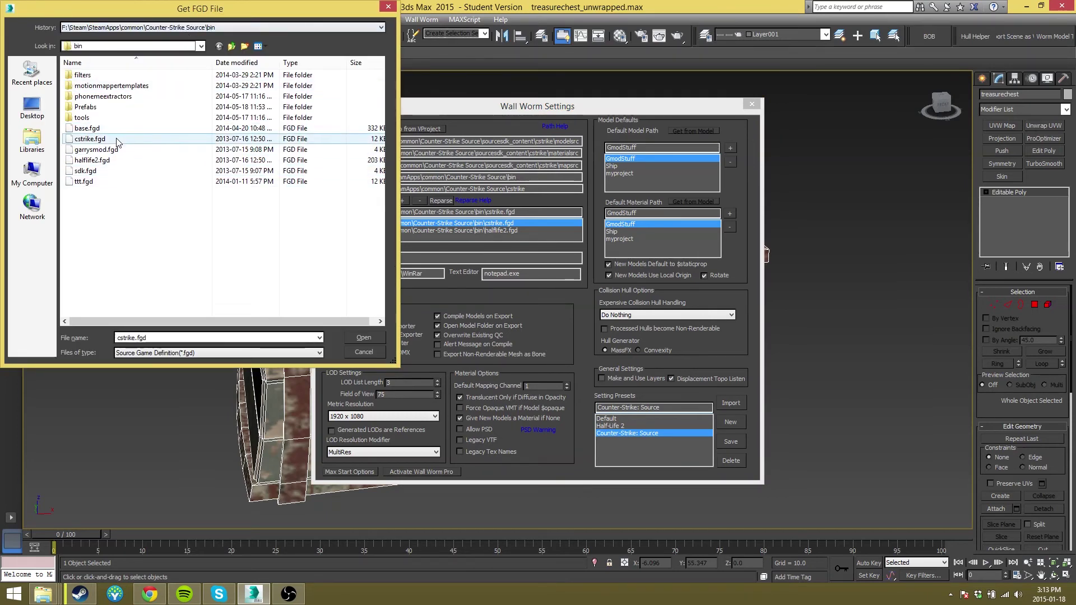
{"action": "left_click", "coordinate": [363, 338]}
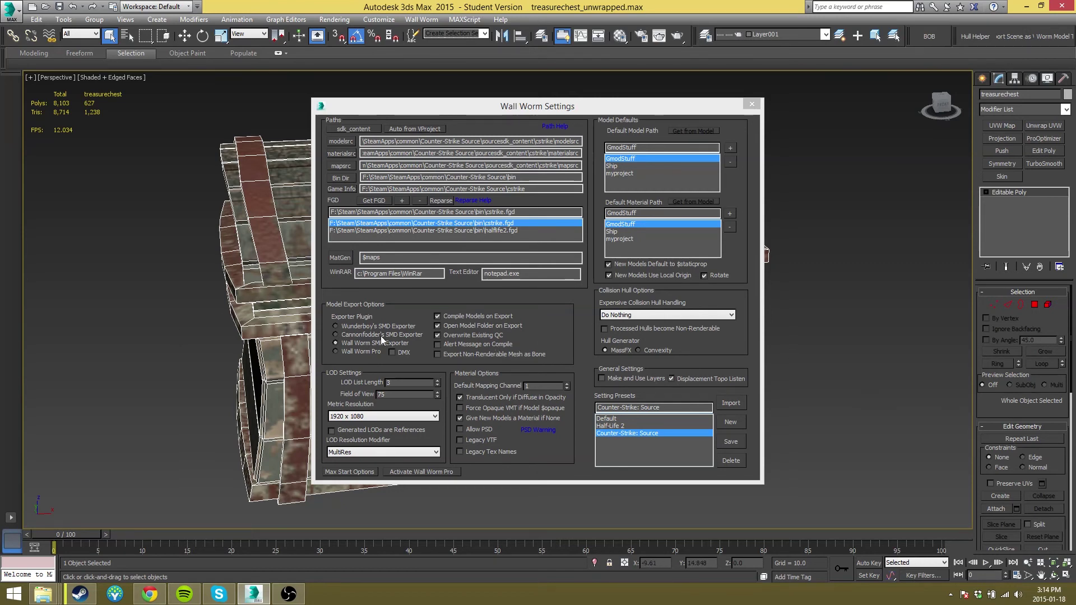
Turn off Open Model Folder on Export, remove GmodStuff from the default model and material paths, and save the Counter-Strike: Source preset.
{"action": "left_click", "coordinate": [438, 326]}
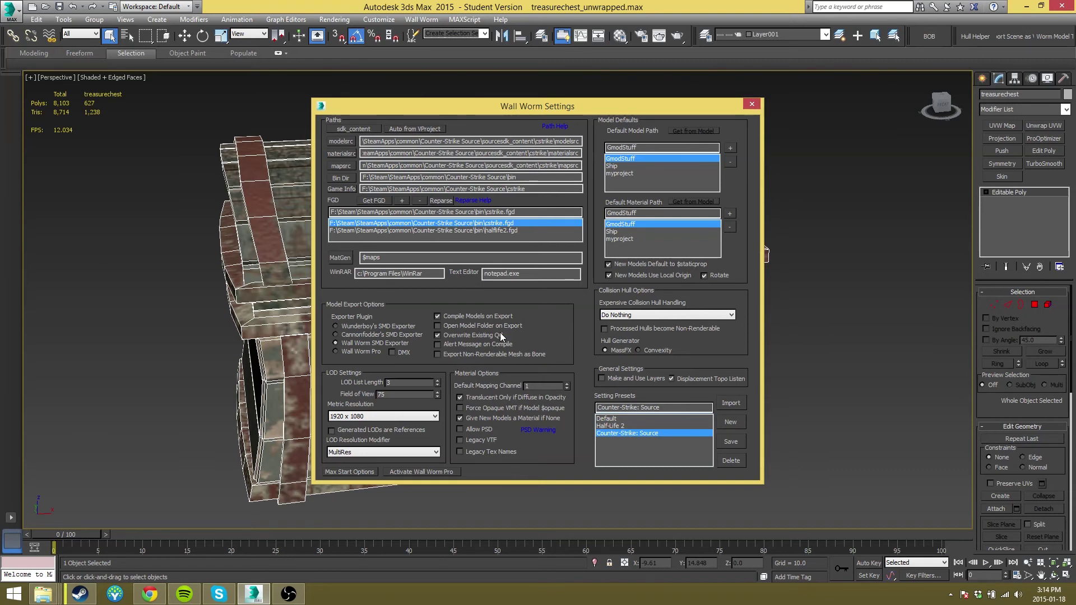
{"action": "left_click", "coordinate": [730, 162]}
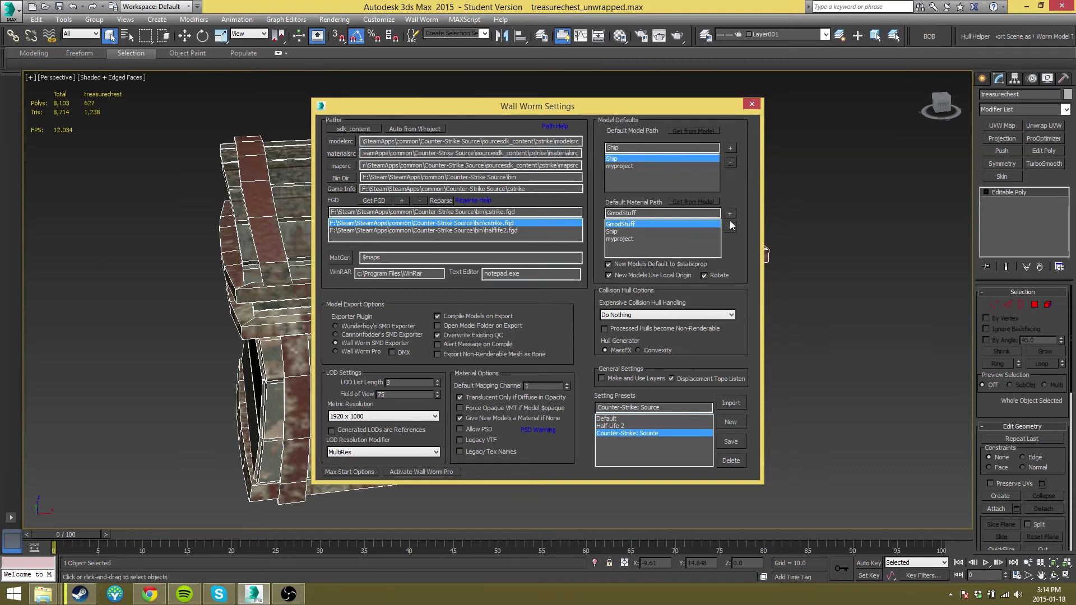
{"action": "left_click", "coordinate": [729, 227]}
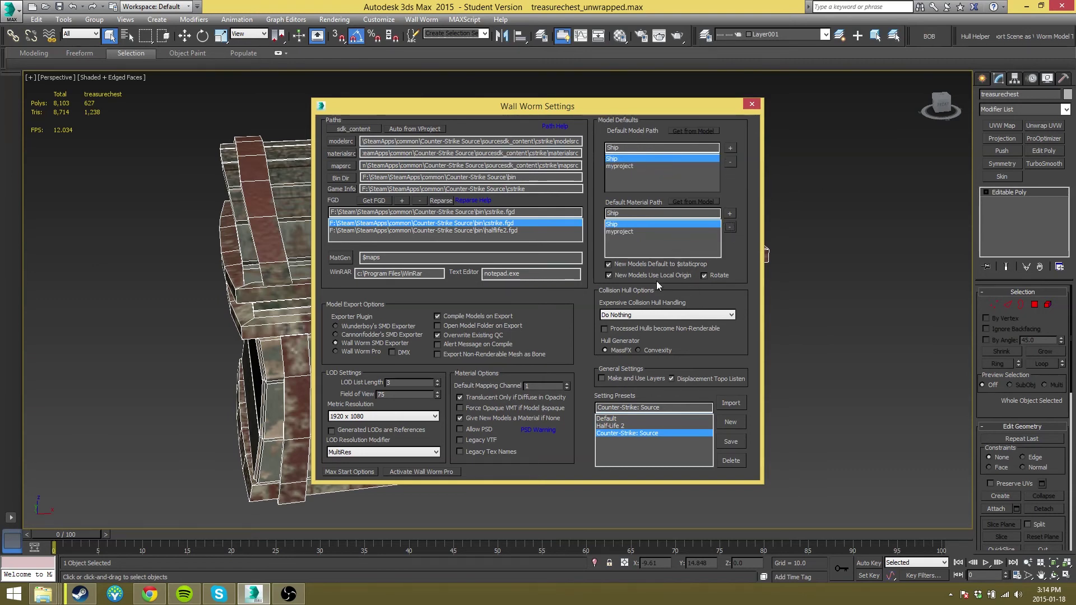
{"action": "left_click", "coordinate": [737, 440]}
{"action": "left_click", "coordinate": [752, 104]}
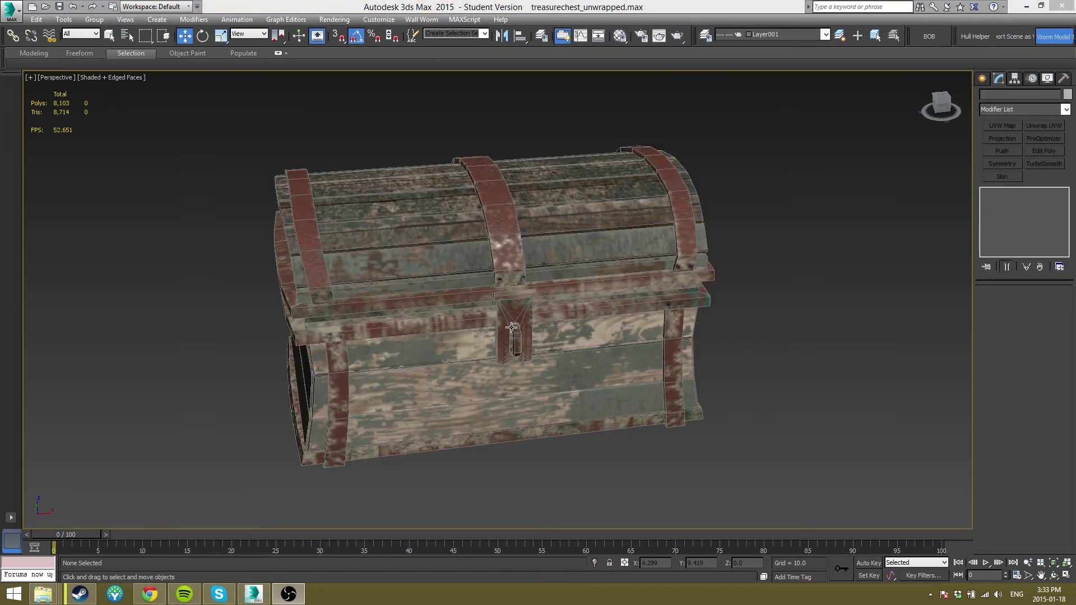
Find the Wall Worm Model Tools action in the wallworm.com category of the user interface's toolbar customization.
{"action": "left_click", "coordinate": [367, 21]}
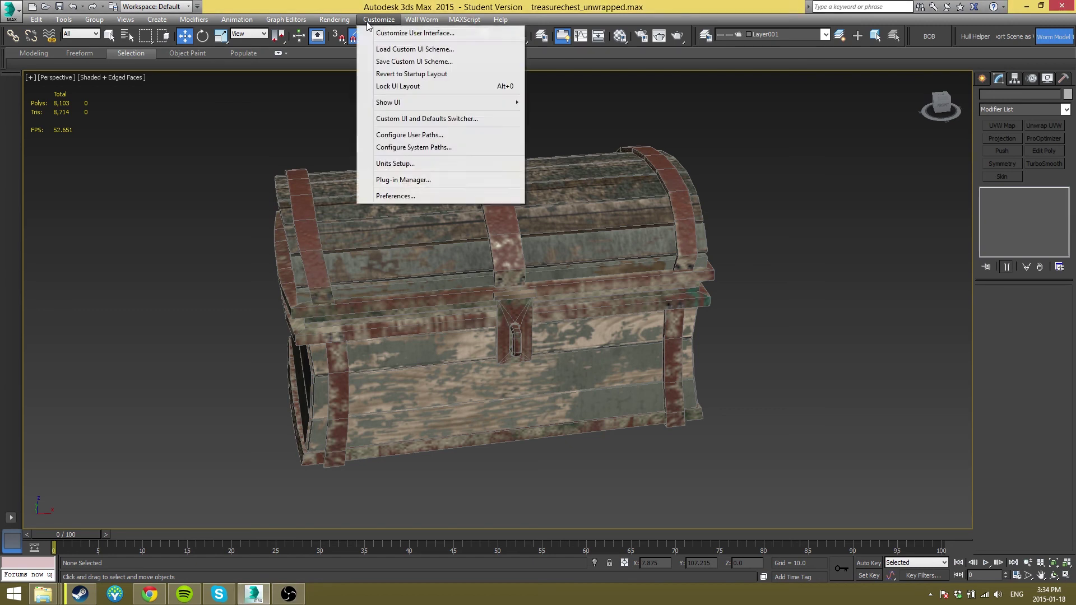
{"action": "left_click", "coordinate": [398, 33]}
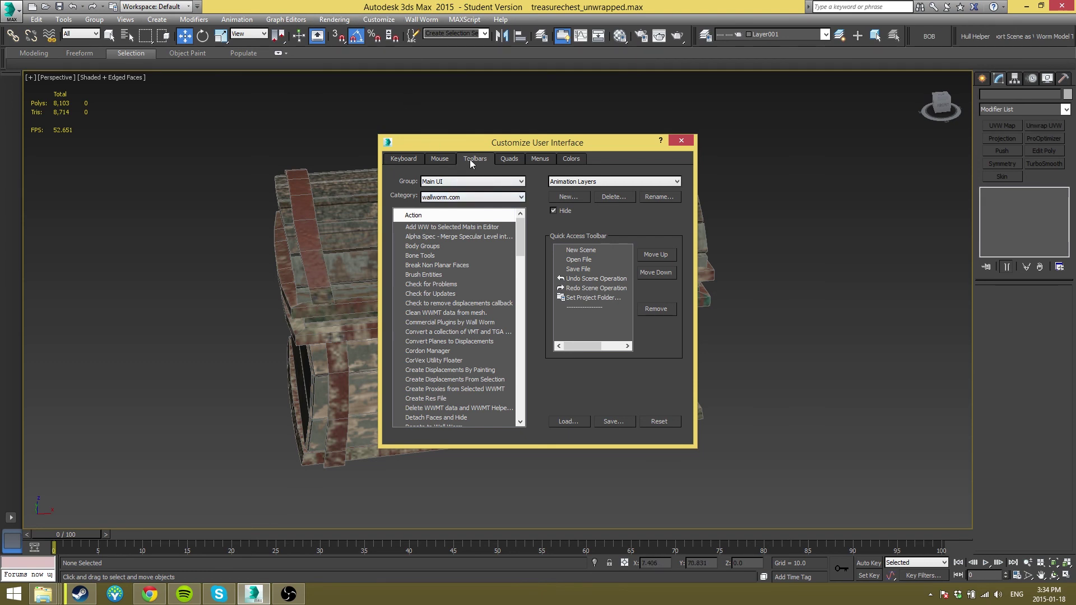
{"action": "left_click", "coordinate": [485, 198]}
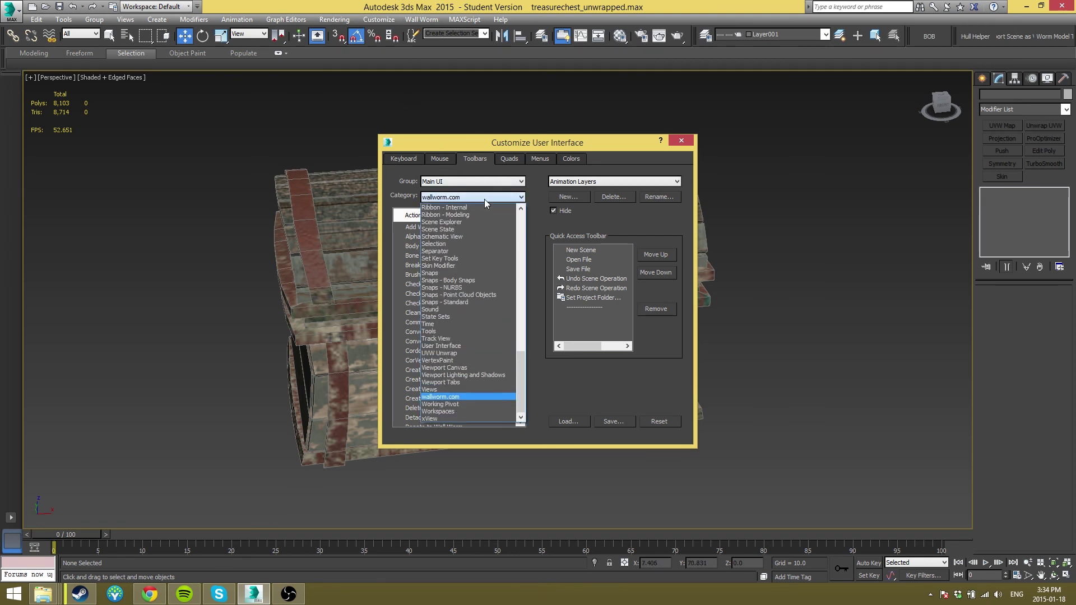
{"action": "left_click", "coordinate": [473, 398]}
{"action": "left_click_drag", "start_coordinate": [523, 229], "coordinate": [516, 395]}
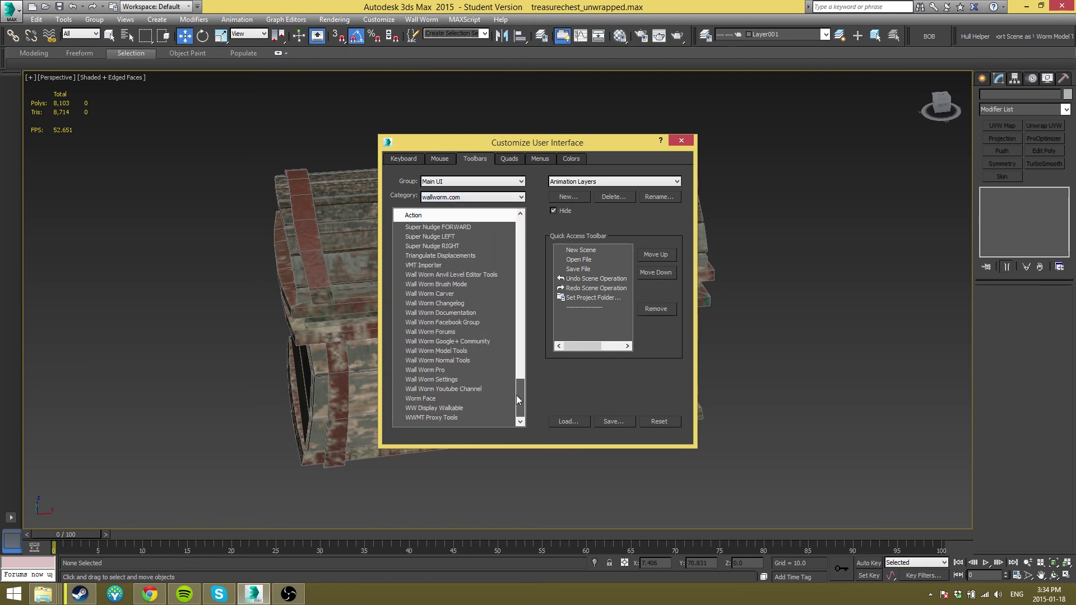
{"action": "left_click", "coordinate": [449, 352]}
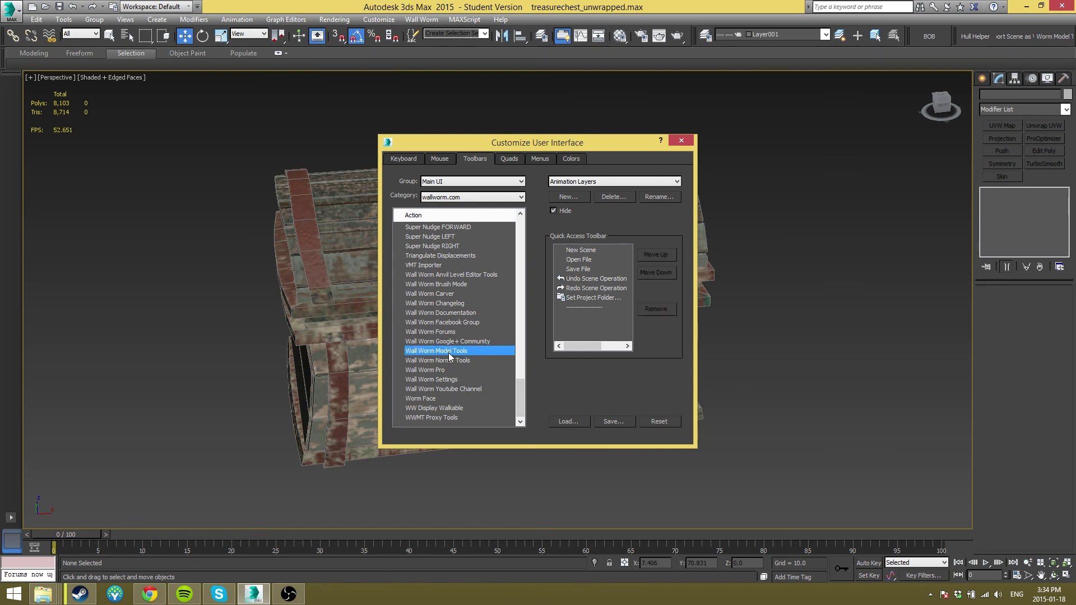
Create a new toolbar named ww, add the Wall Worm Model Tools action to it and finish customizing.
{"action": "left_click", "coordinate": [577, 197]}
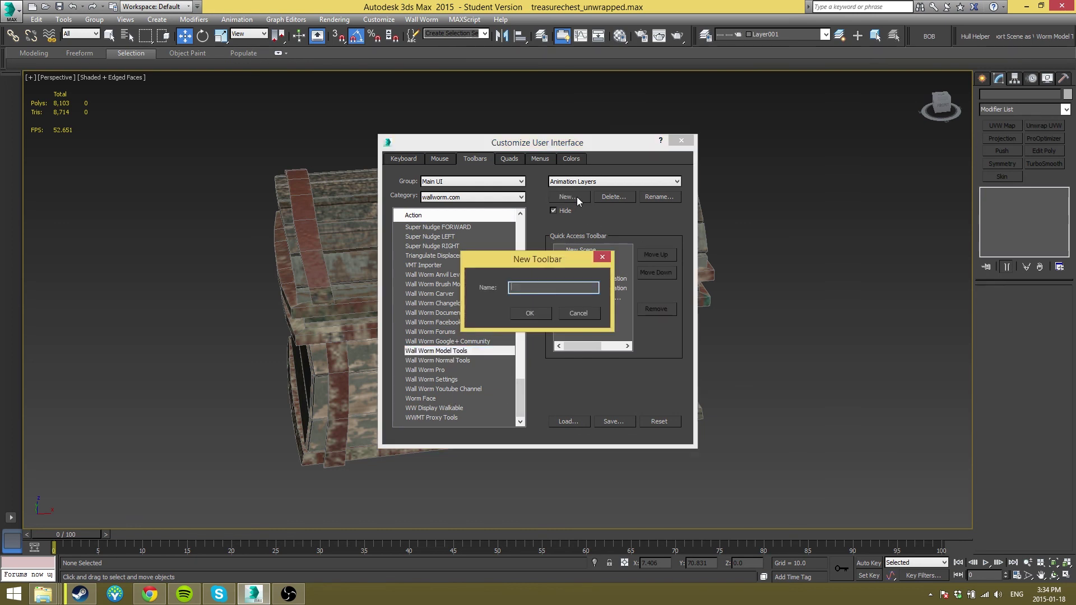
{"action": "type", "text": "ww"}
{"action": "left_click", "coordinate": [530, 314]}
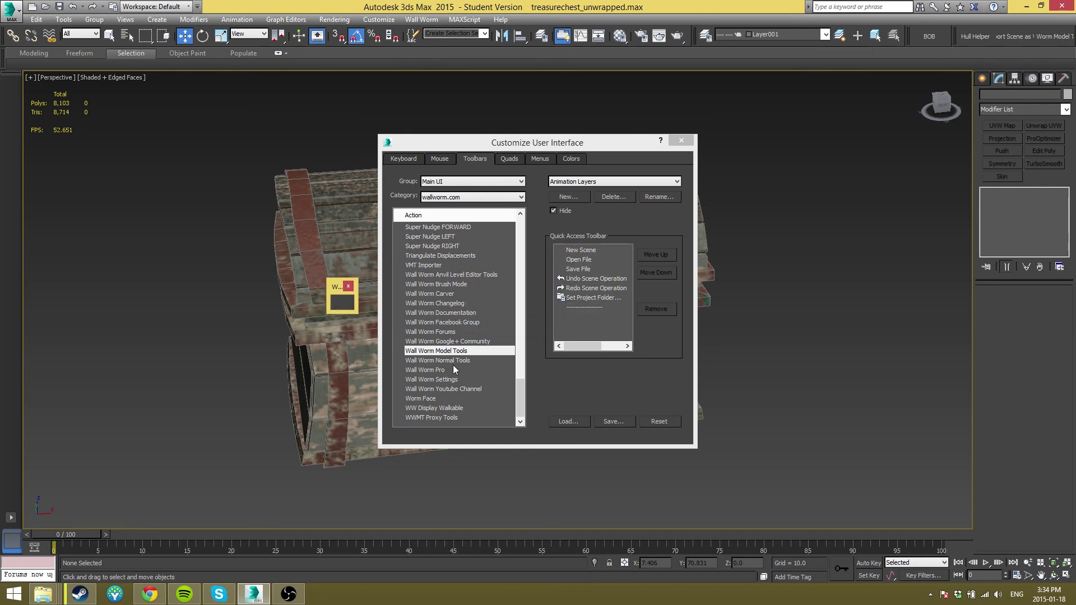
{"action": "left_click_drag", "start_coordinate": [451, 354], "coordinate": [886, 102]}
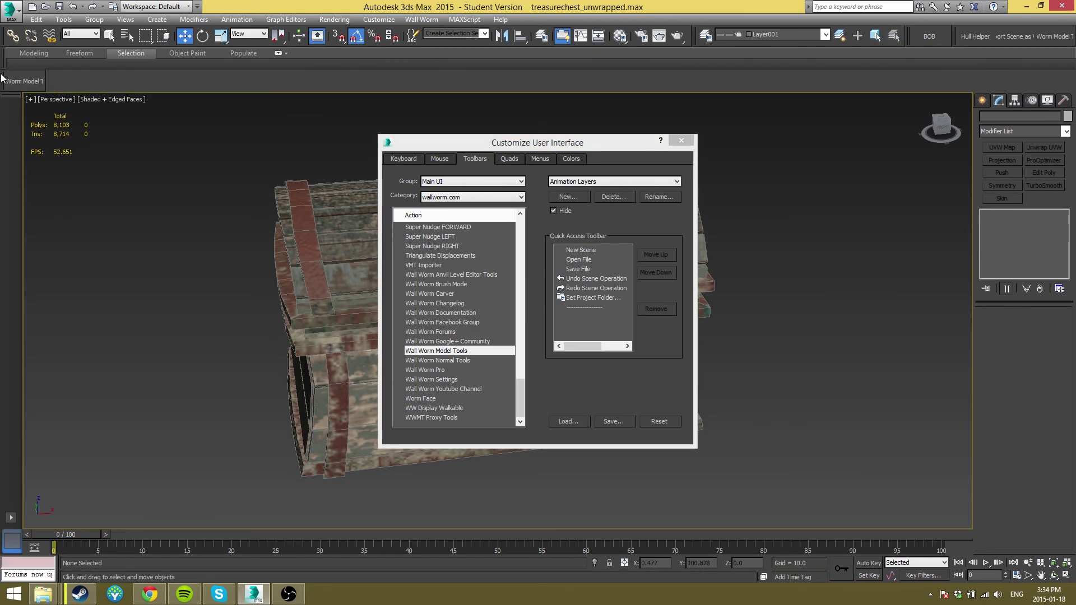
{"action": "left_click", "coordinate": [681, 140]}
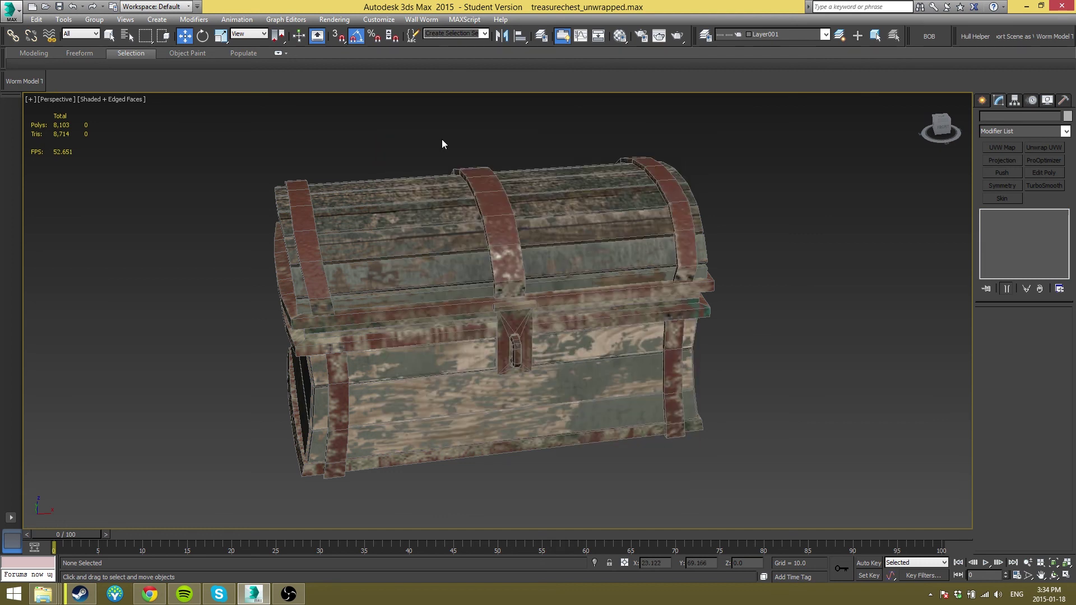
Launch Wall Worm Model Tools from the new toolbar, and undock and close that toolbar.
{"action": "left_click", "coordinate": [17, 82]}
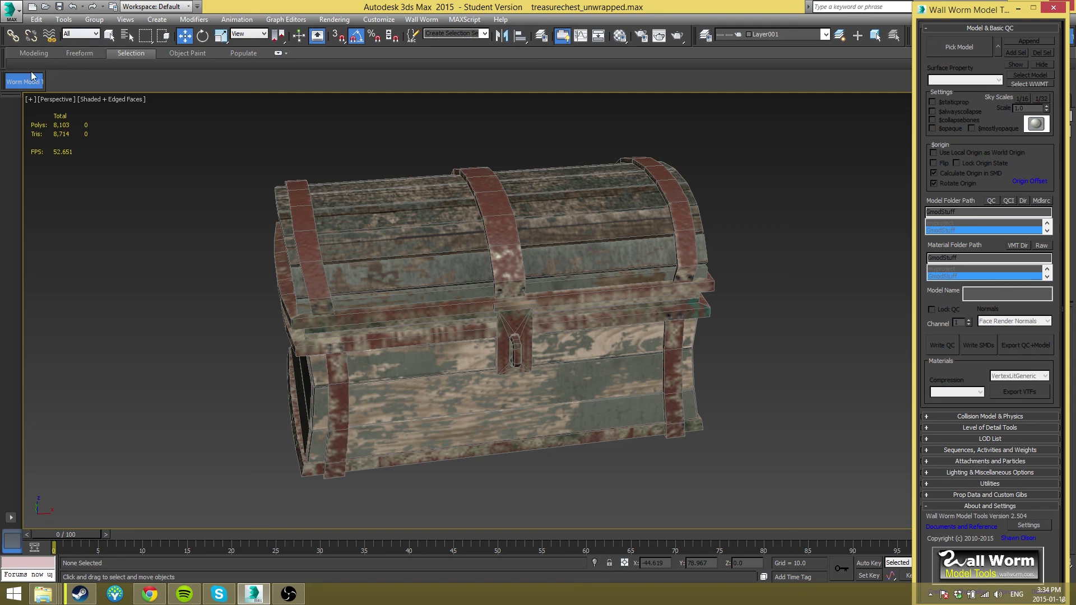
{"action": "left_click_drag", "start_coordinate": [3, 82], "coordinate": [159, 257]}
{"action": "left_click", "coordinate": [170, 235]}
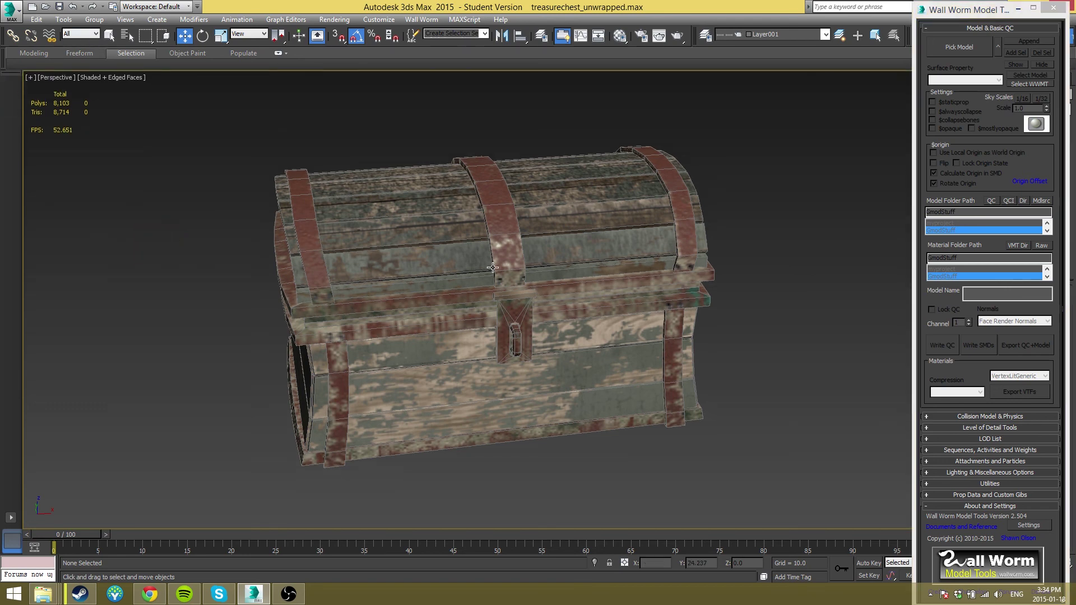